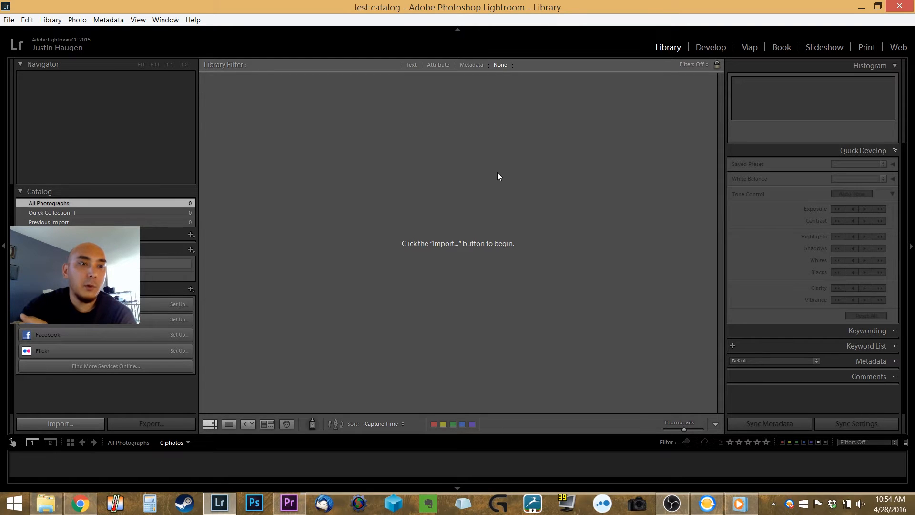
Start a photo import from the "toss" folder on the DATA (X:) drive and exclude all its photos from the import
{"action": "left_click", "coordinate": [9, 20]}
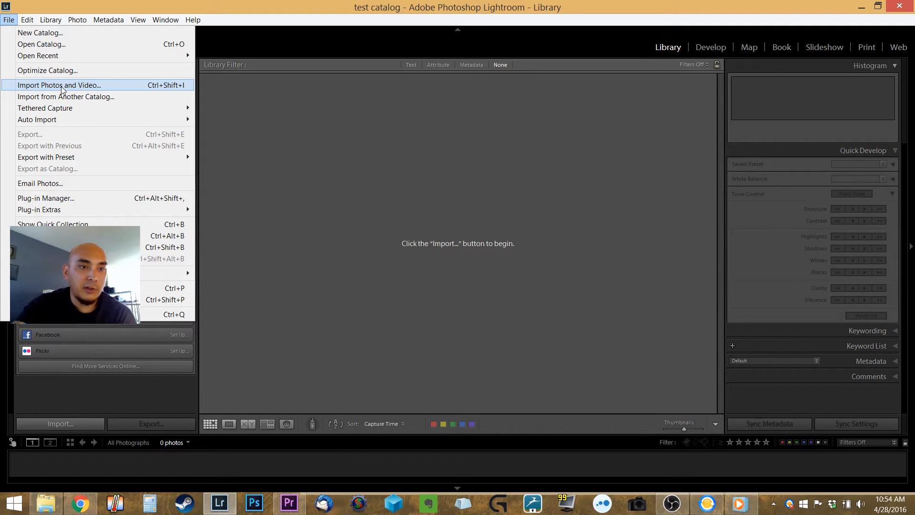
{"action": "left_click", "coordinate": [81, 86]}
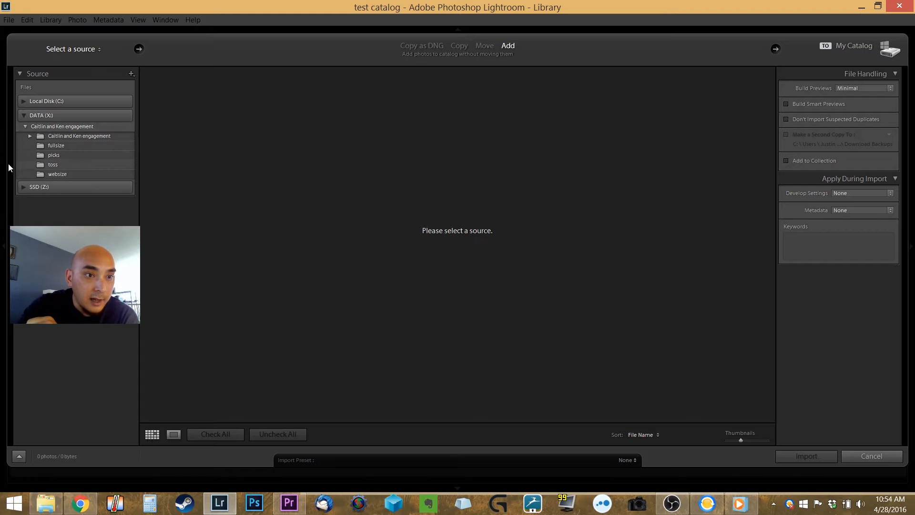
{"action": "left_click", "coordinate": [67, 164]}
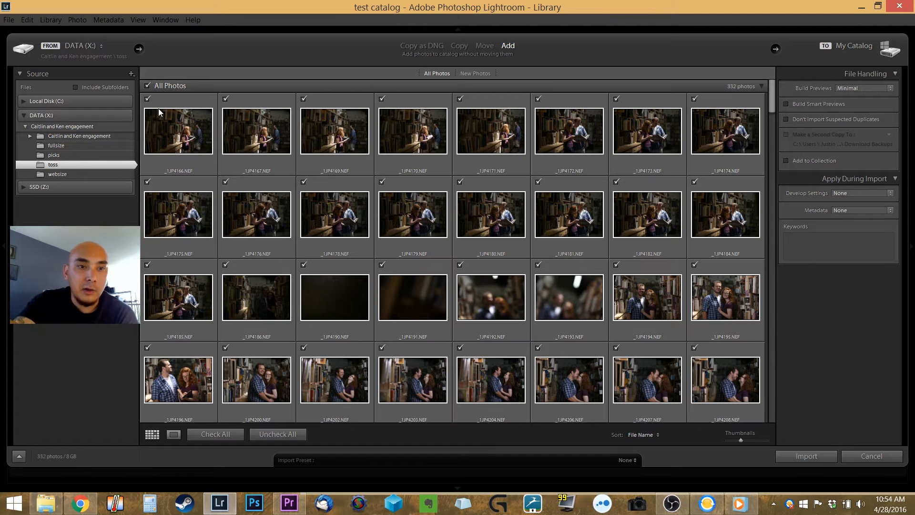
{"action": "left_click", "coordinate": [148, 85]}
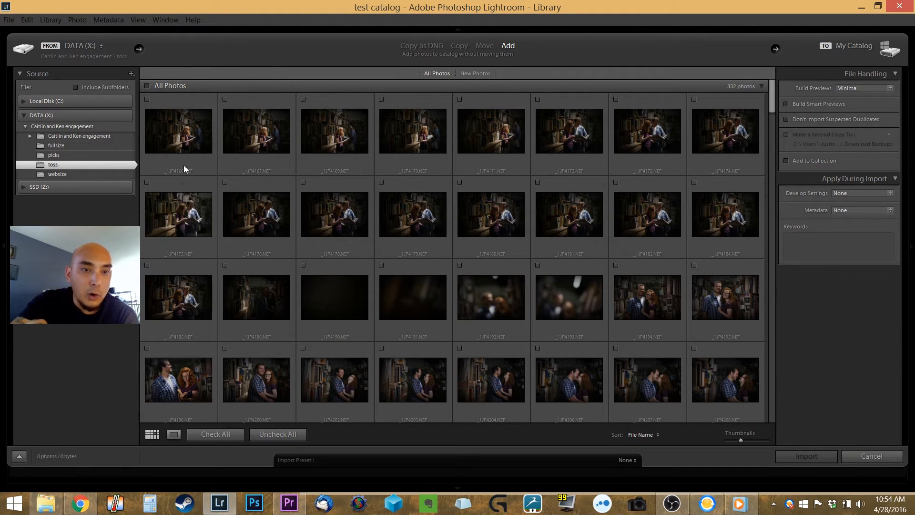
Examine the first photo enlarged, checking the focus on the woman's hair and glasses at 1:1
{"action": "double_click", "coordinate": [185, 137]}
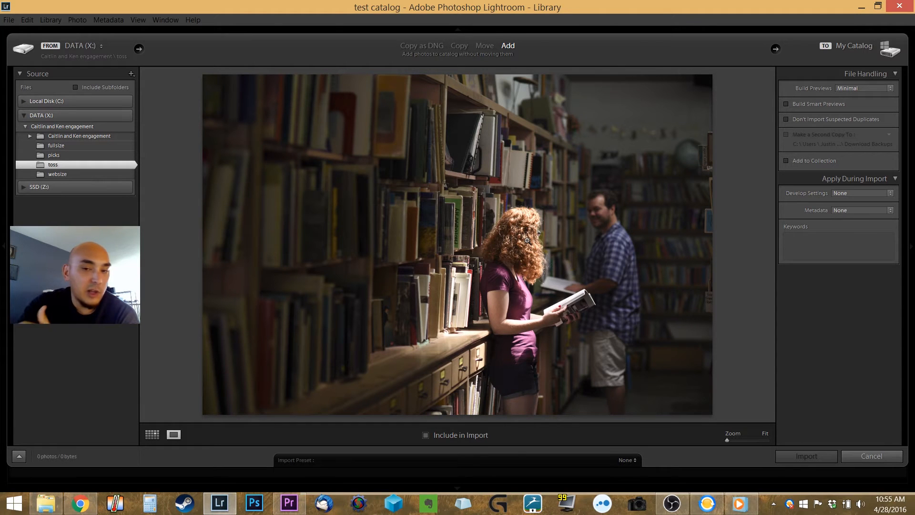
{"action": "left_click", "coordinate": [527, 241]}
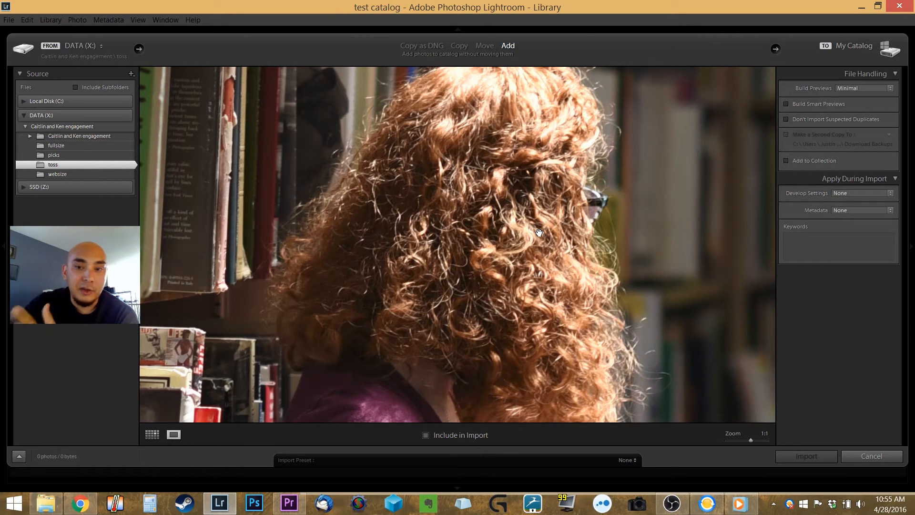
{"action": "left_click_drag", "start_coordinate": [539, 232], "coordinate": [431, 229]}
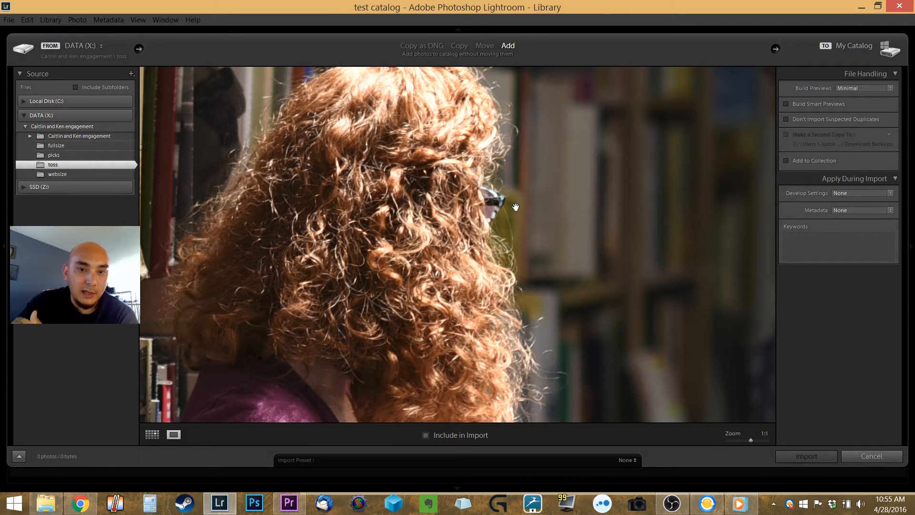
{"action": "left_click", "coordinate": [444, 230]}
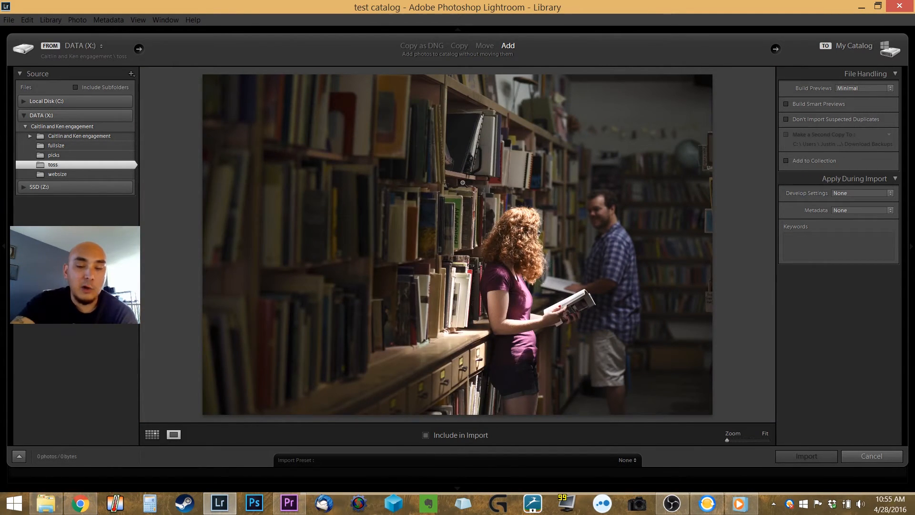
Examine the following shots of the woman reading by the bookshelf, comparing the focus on her head at 1:1
{"action": "key", "text": "Right"}
{"action": "key", "text": "Right"}
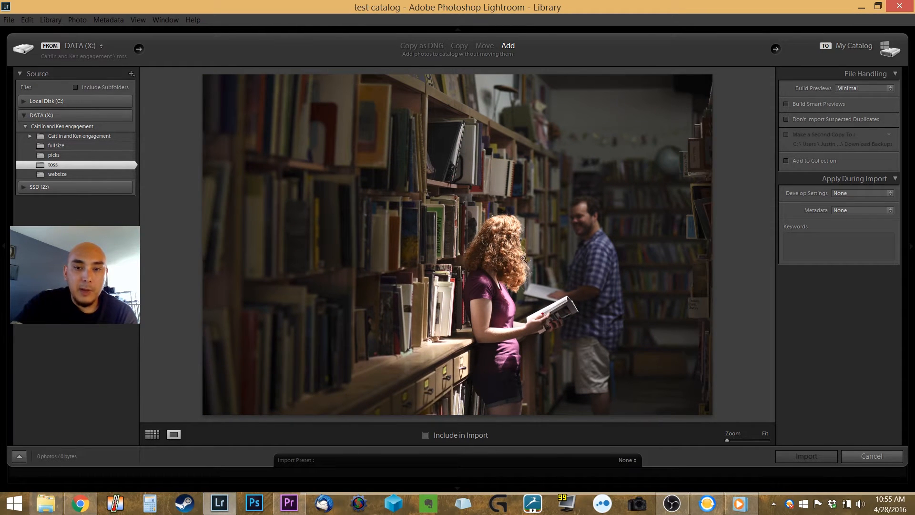
{"action": "left_click", "coordinate": [523, 258]}
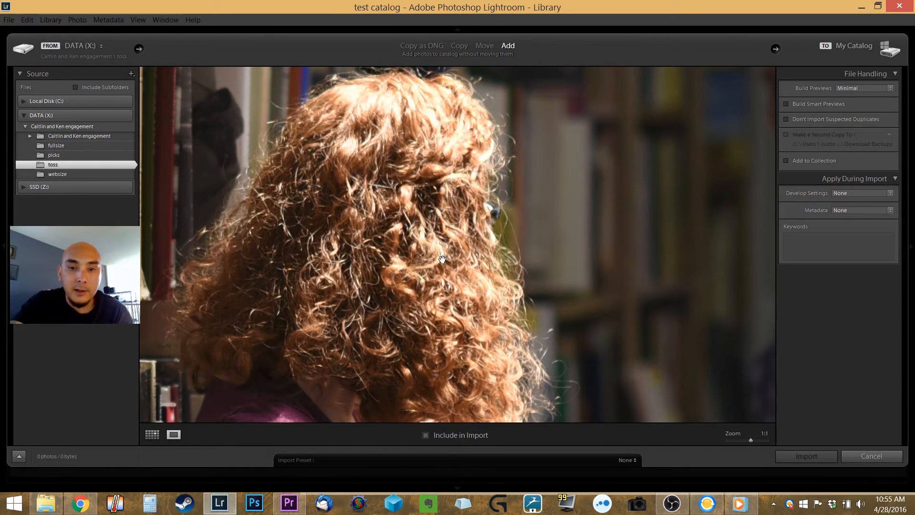
{"action": "left_click", "coordinate": [443, 214]}
{"action": "left_click", "coordinate": [514, 225]}
{"action": "left_click_drag", "start_coordinate": [576, 233], "coordinate": [219, 231]}
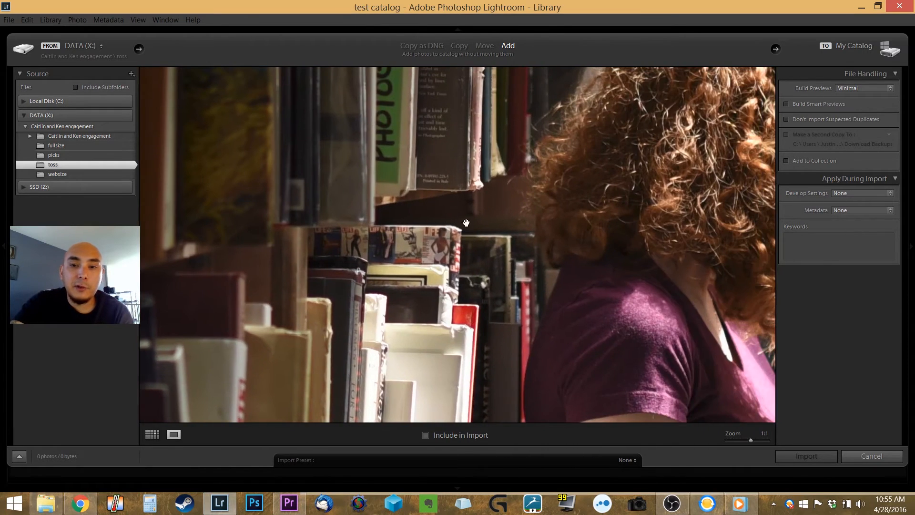
{"action": "left_click_drag", "start_coordinate": [574, 217], "coordinate": [310, 320]}
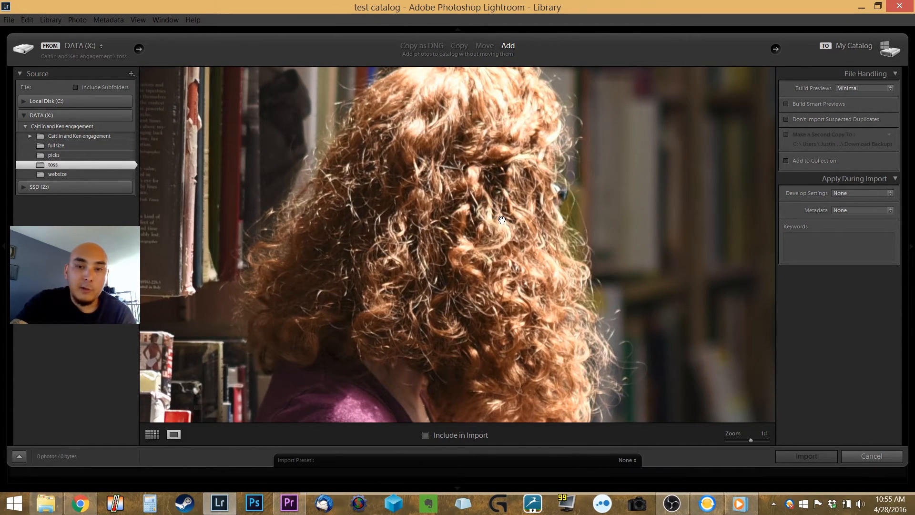
{"action": "left_click", "coordinate": [486, 227]}
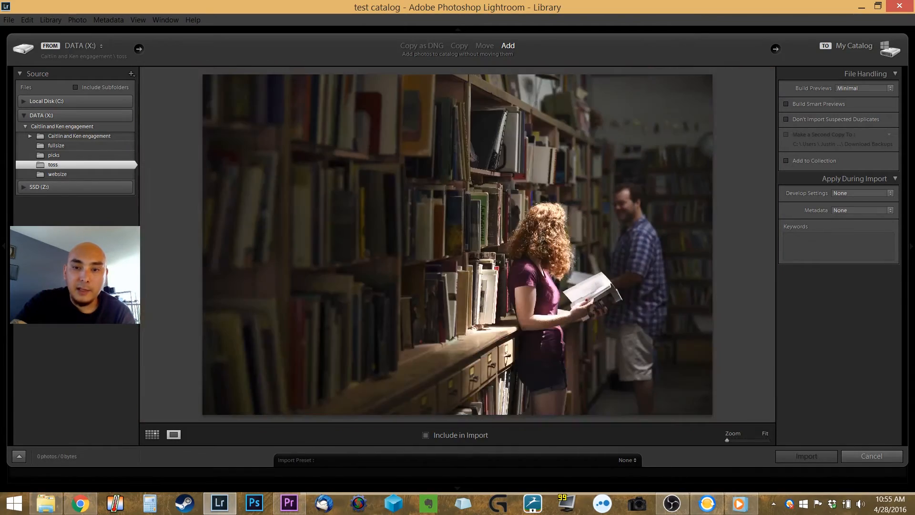
{"action": "left_click", "coordinate": [544, 238]}
{"action": "scroll", "coordinate": [539, 220], "scroll_direction": "up", "scroll_amount": 5}
{"action": "left_click", "coordinate": [539, 219]}
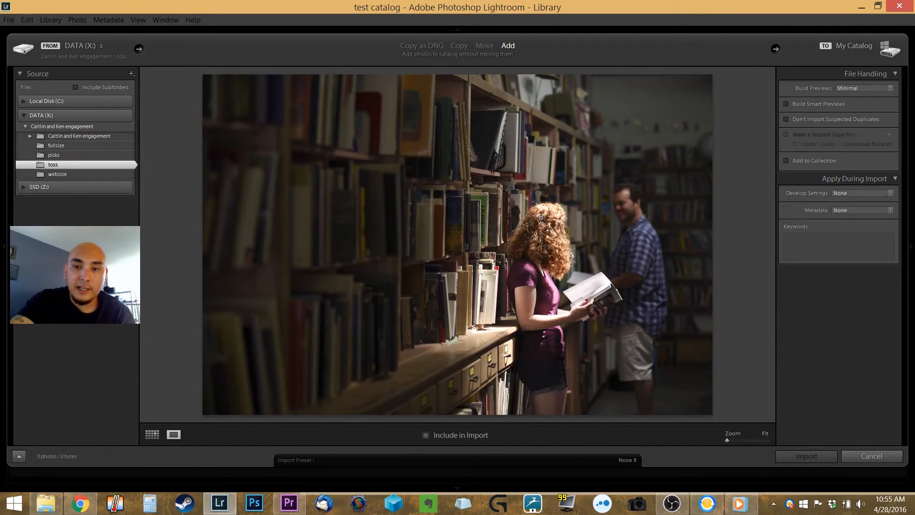
Compare the shots of the couple reading a large book together, check one at 1:1 and include it in the import
{"action": "key", "text": "Right"}
{"action": "key", "text": "Right"}
{"action": "key", "text": "Right"}
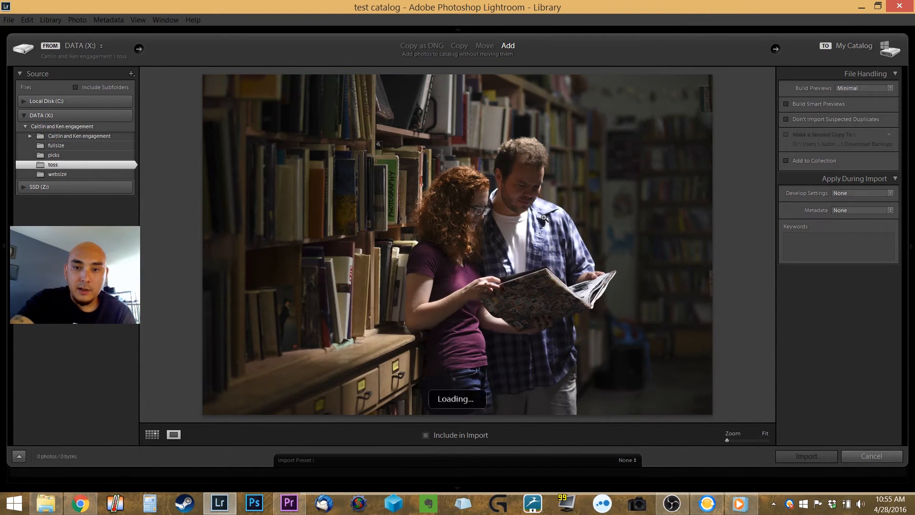
{"action": "key", "text": "Left"}
{"action": "key", "text": "Right"}
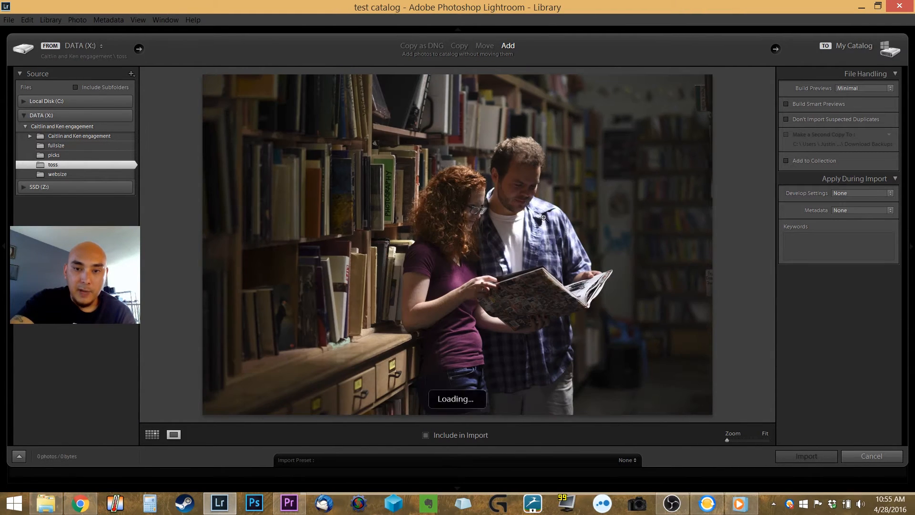
{"action": "key", "text": "Right"}
{"action": "left_click", "coordinate": [491, 203]}
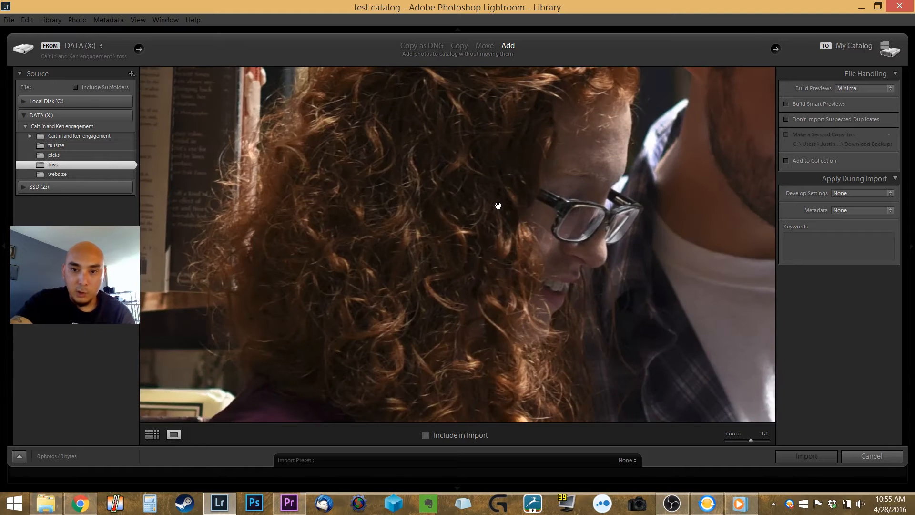
{"action": "left_click", "coordinate": [509, 204]}
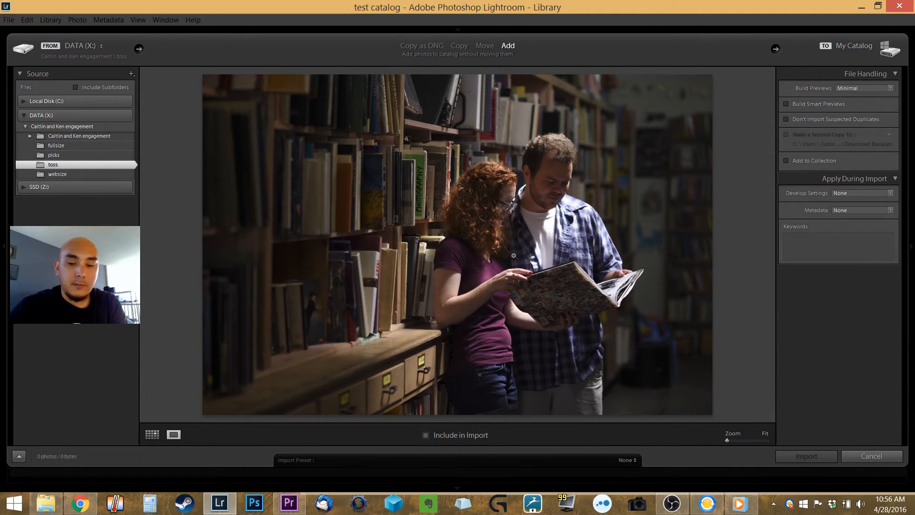
{"action": "key", "text": "p"}
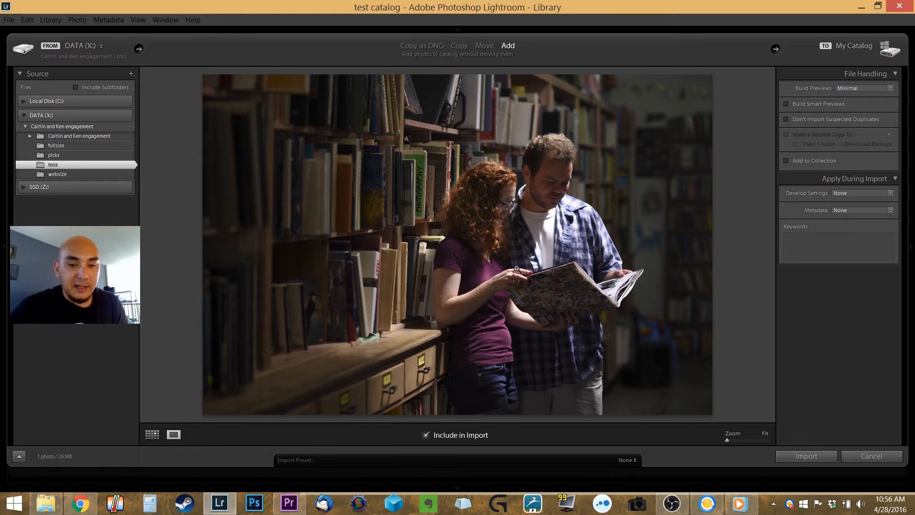
{"action": "key", "text": "u"}
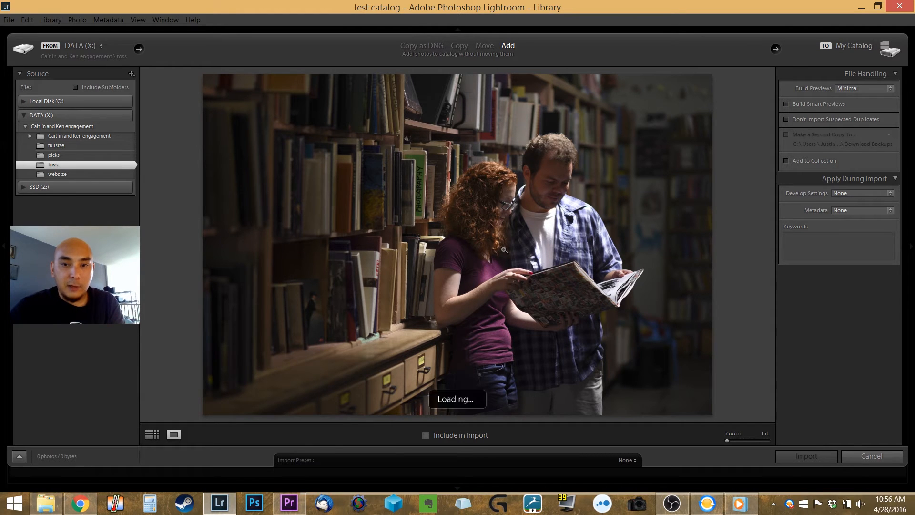
{"action": "left_click", "coordinate": [492, 205]}
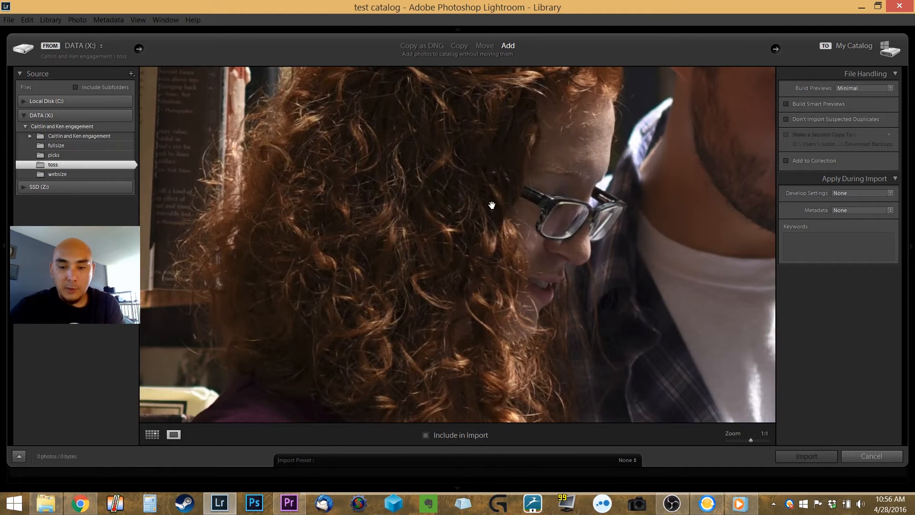
{"action": "key", "text": "p"}
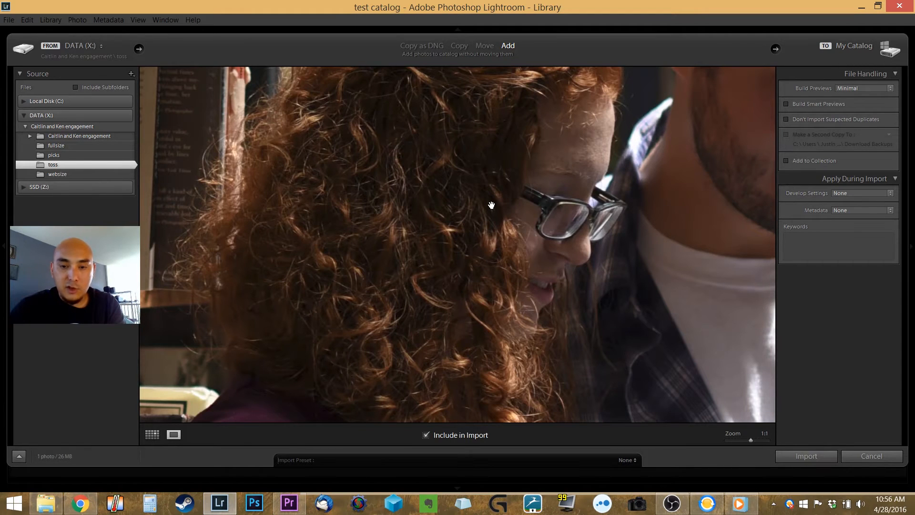
Include in the import the photo of the couple with the book where the woman faces the man, checking its focus
{"action": "left_click", "coordinate": [491, 205]}
{"action": "key", "text": "Right"}
{"action": "key", "text": "Right"}
{"action": "key", "text": "Right"}
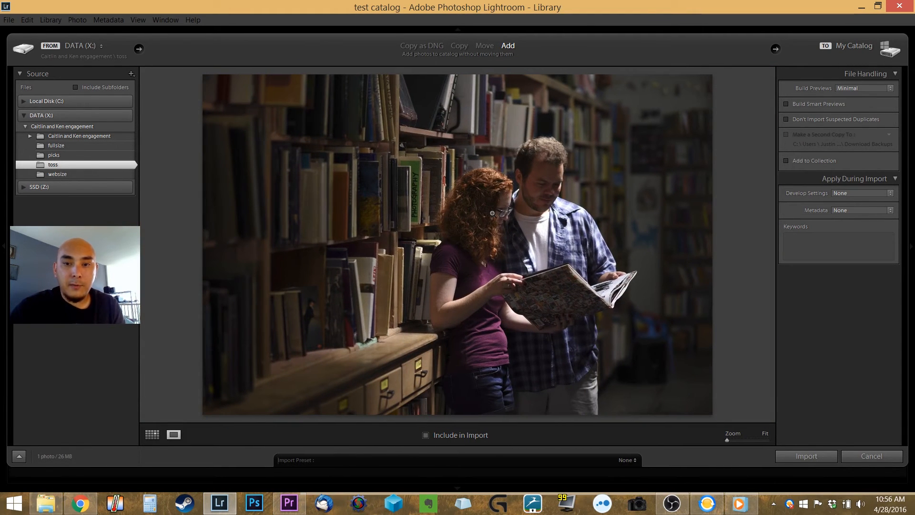
{"action": "key", "text": "Right"}
{"action": "key", "text": "Right"}
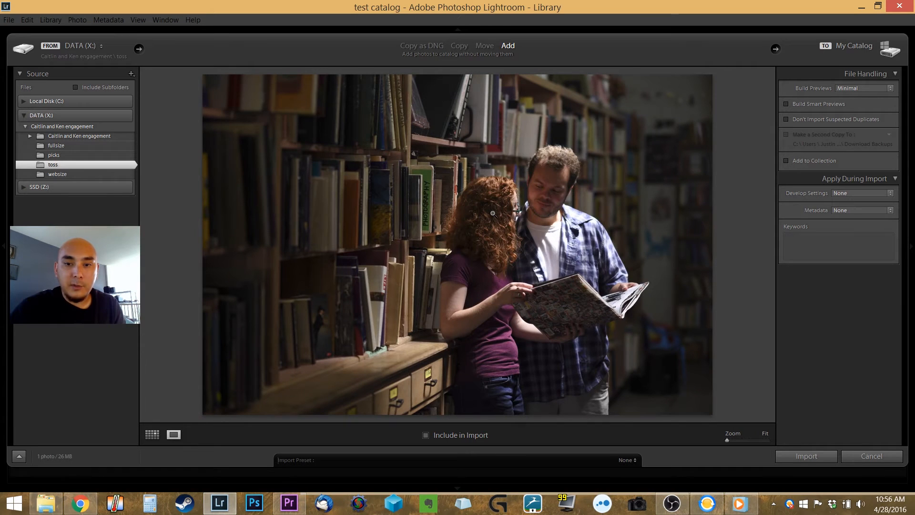
{"action": "left_click", "coordinate": [522, 221]}
{"action": "left_click", "coordinate": [519, 214]}
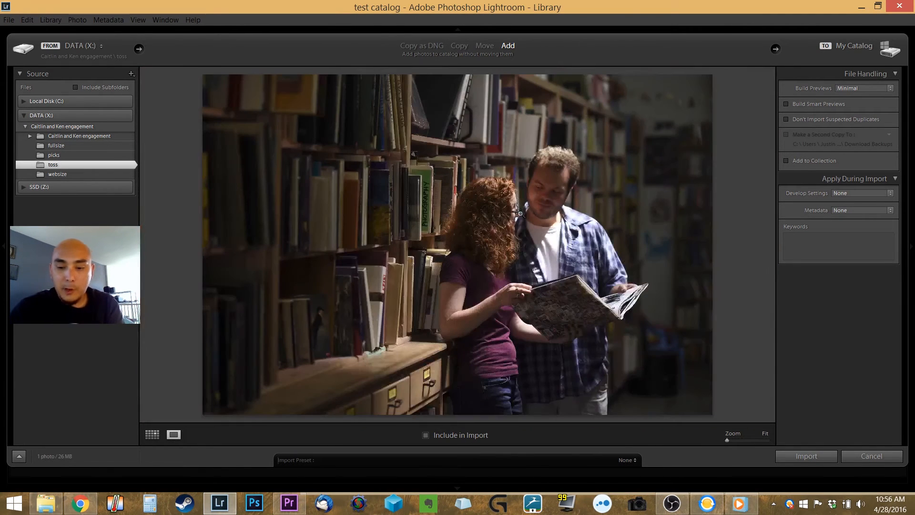
{"action": "key", "text": "p"}
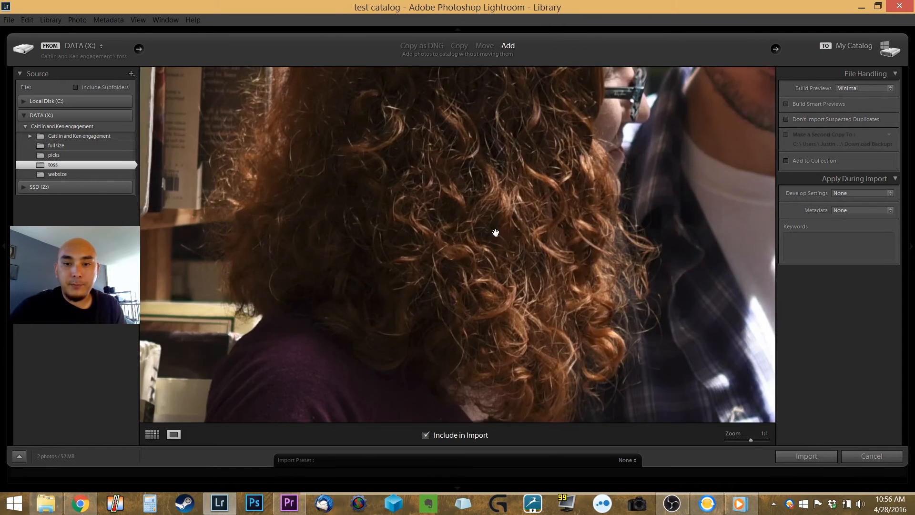
Pass over the remaining book shots and blurred frames, and include the sharp portrait of the couple facing the camera in the aisle
{"action": "left_click", "coordinate": [499, 232]}
{"action": "key", "text": "Right"}
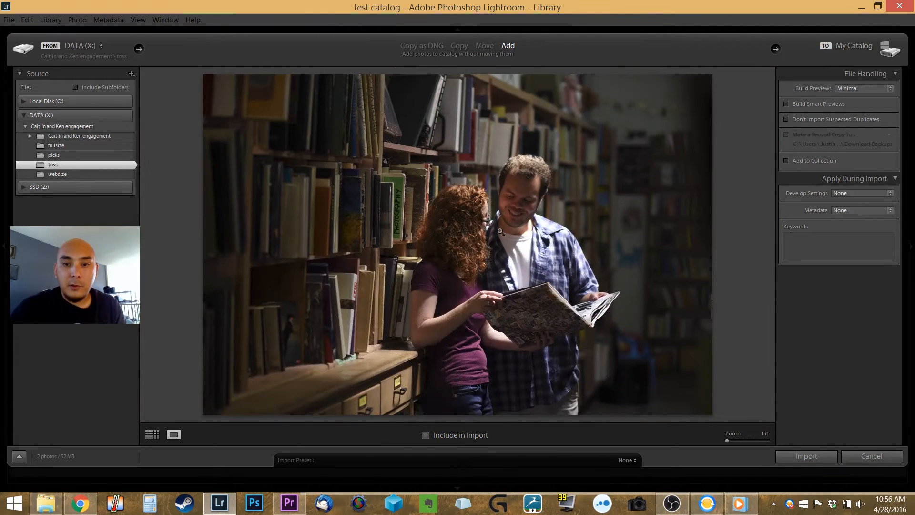
{"action": "key", "text": "Right"}
{"action": "key", "text": "Right"}
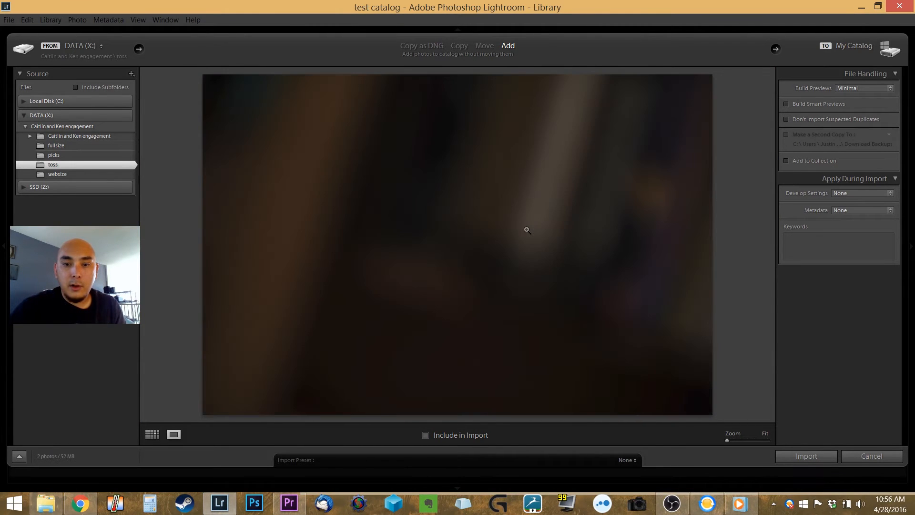
{"action": "key", "text": "Right"}
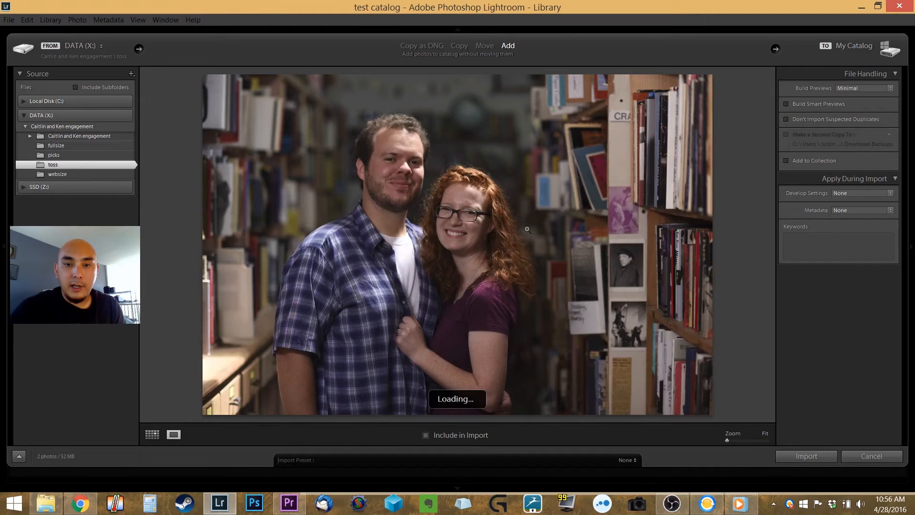
{"action": "key", "text": "Right"}
{"action": "left_click", "coordinate": [483, 214]}
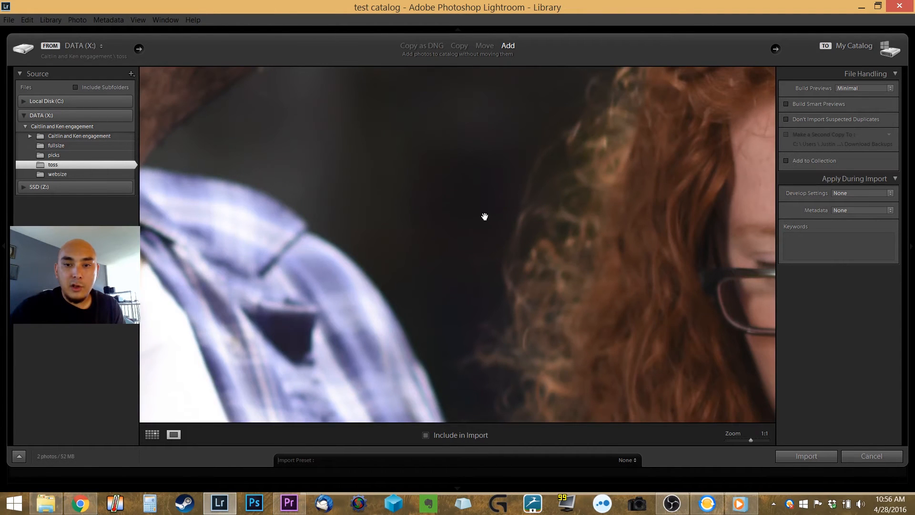
{"action": "left_click", "coordinate": [483, 215]}
{"action": "key", "text": "Right"}
{"action": "key", "text": "Right"}
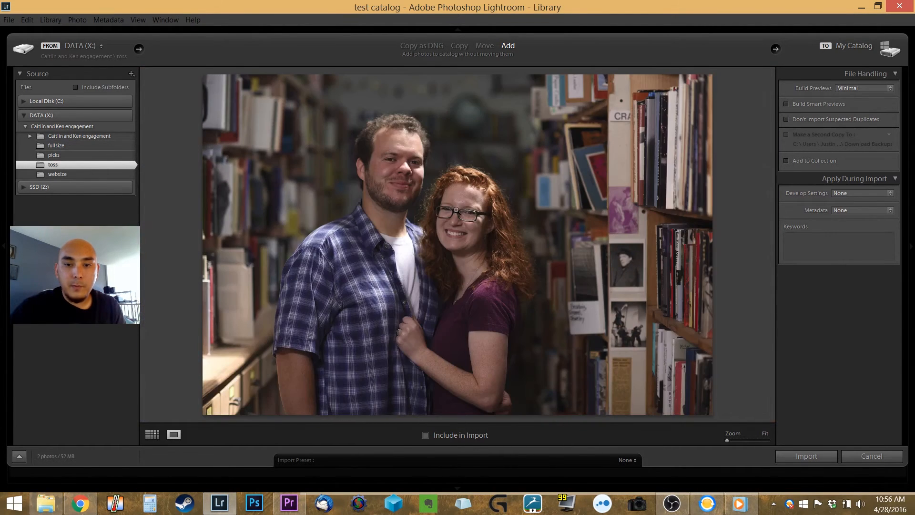
{"action": "left_click", "coordinate": [454, 210]}
{"action": "left_click", "coordinate": [431, 196]}
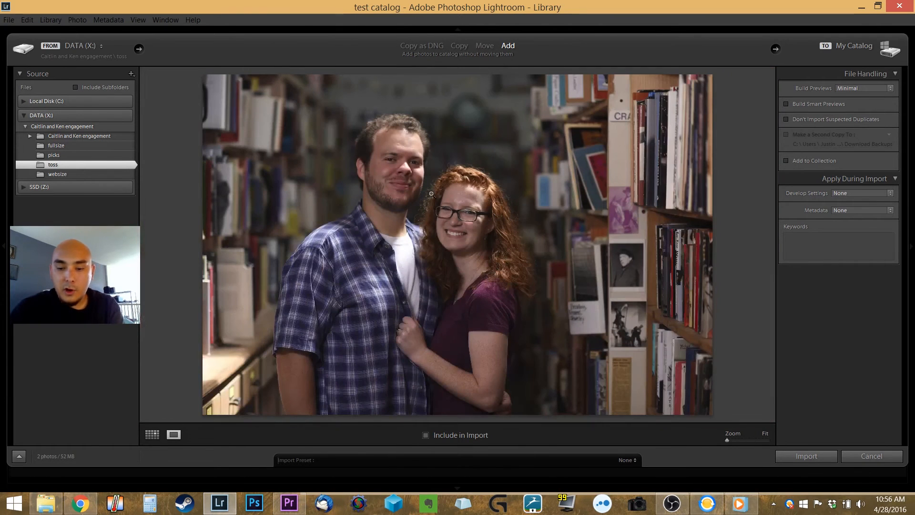
{"action": "key", "text": "p"}
Pass over the next aisle shots and include the photo of the couple smiling at the camera, checking its focus at 1:1
{"action": "key", "text": "Right"}
{"action": "key", "text": "Right"}
{"action": "key", "text": "Right"}
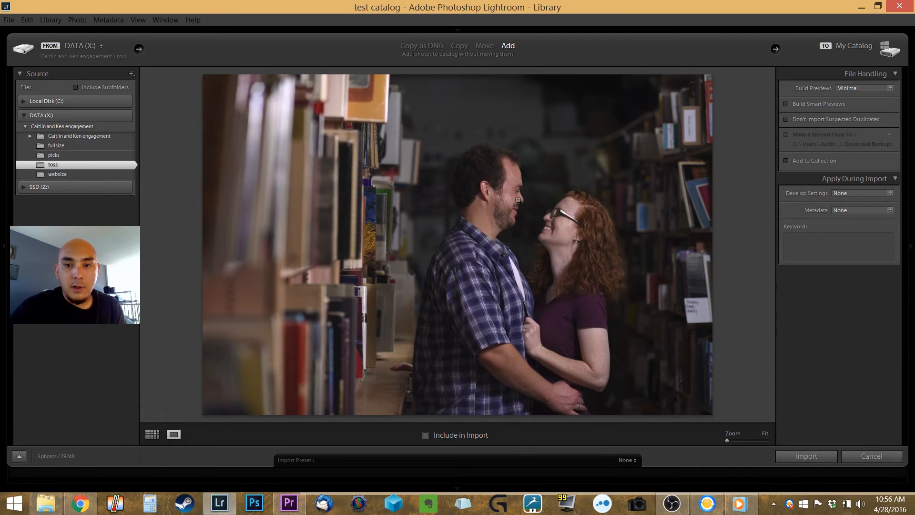
{"action": "key", "text": "Right"}
{"action": "key", "text": "Right"}
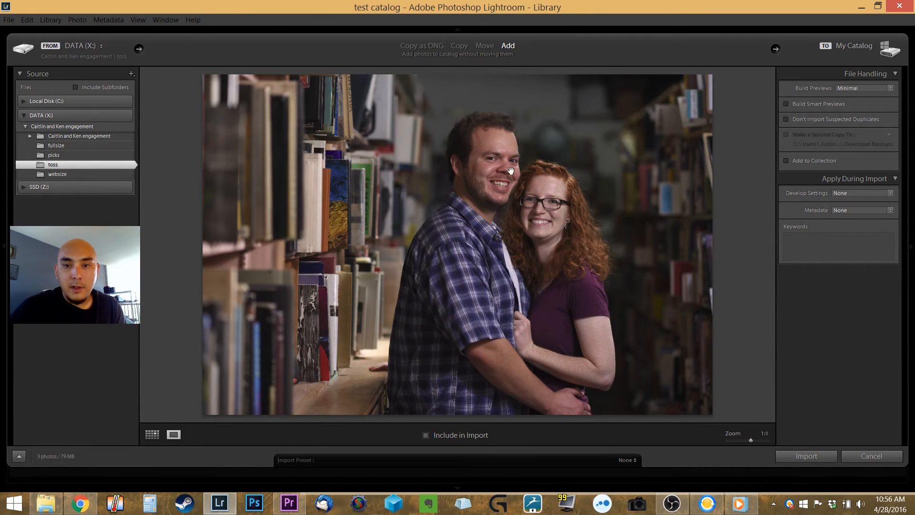
{"action": "left_click_drag", "start_coordinate": [511, 171], "coordinate": [393, 95]}
{"action": "left_click", "coordinate": [454, 177]}
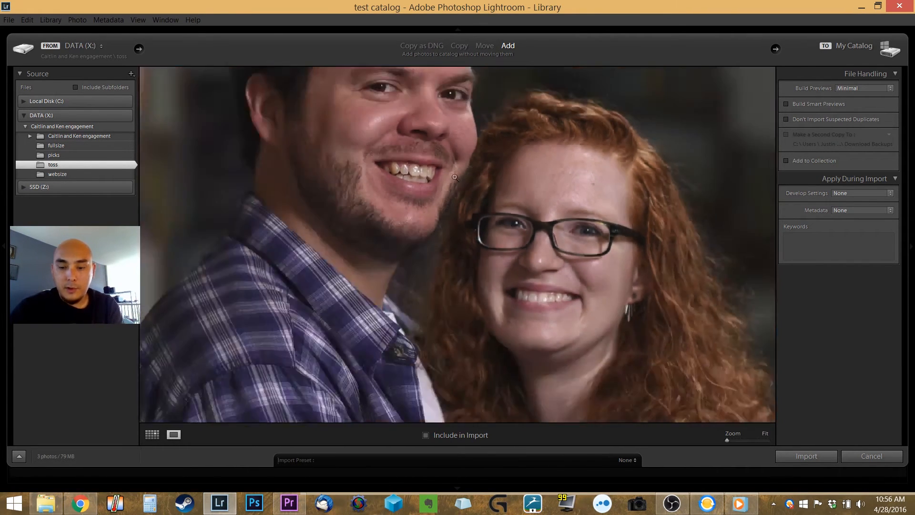
{"action": "key", "text": "p"}
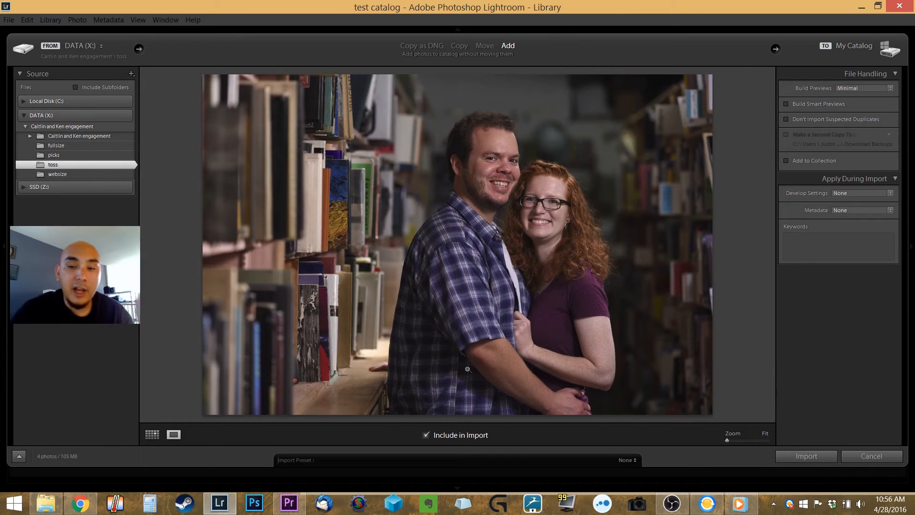
Import the checked photos into the catalog and check the focus of the smiling couple's portrait at 1:1 in the Library
{"action": "left_click", "coordinate": [151, 434]}
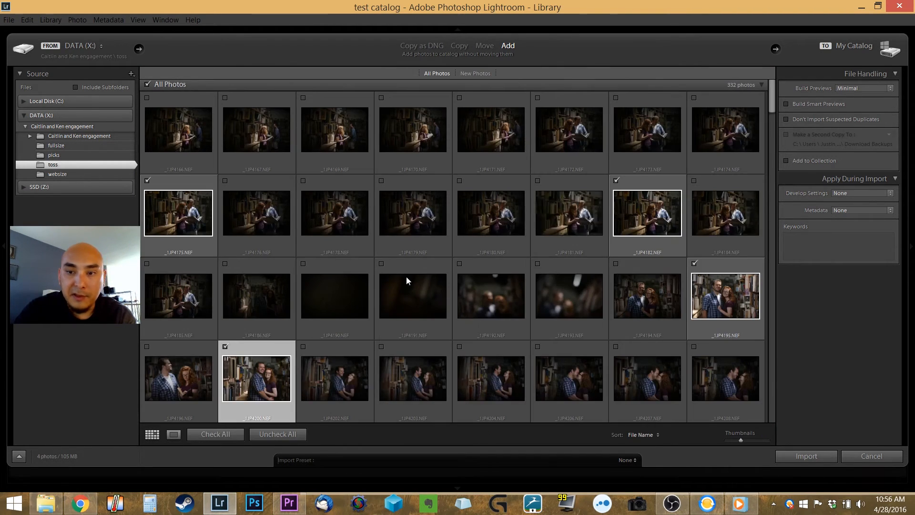
{"action": "left_click", "coordinate": [806, 456]}
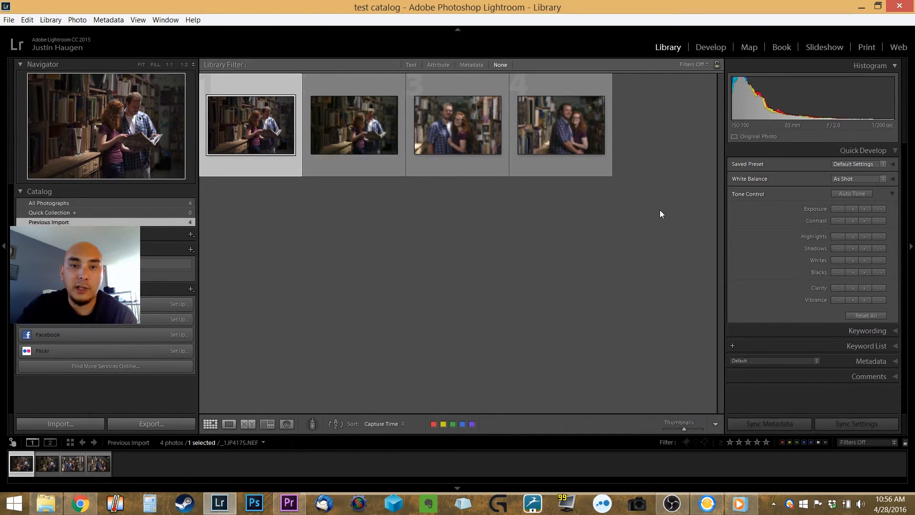
{"action": "double_click", "coordinate": [569, 125]}
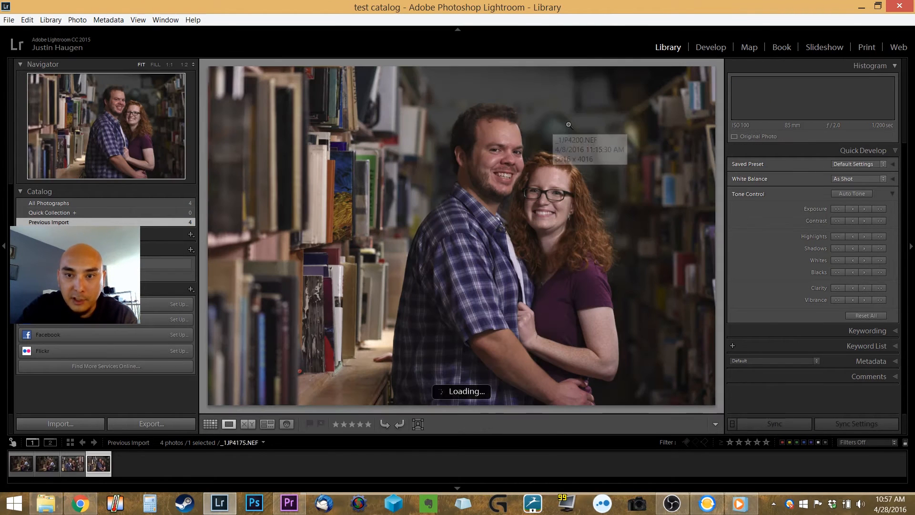
{"action": "left_click", "coordinate": [528, 173]}
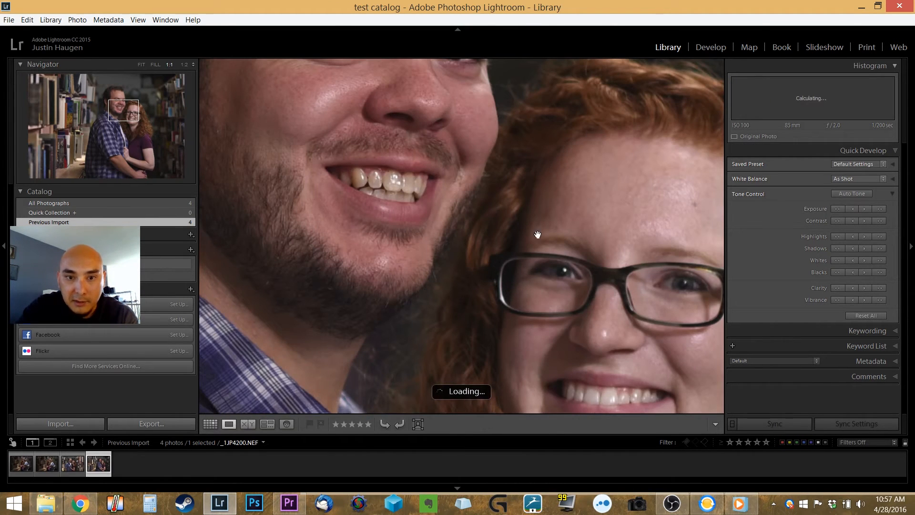
{"action": "left_click_drag", "start_coordinate": [537, 233], "coordinate": [443, 162]}
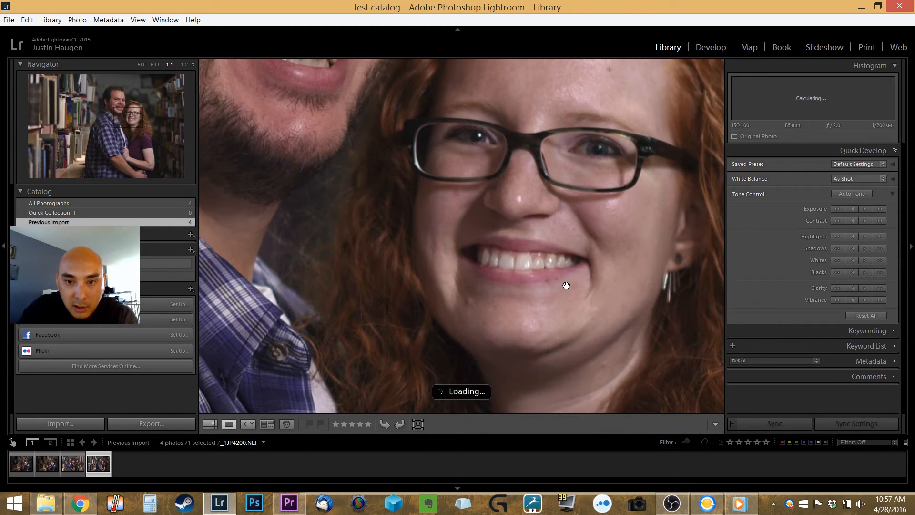
{"action": "left_click", "coordinate": [432, 174]}
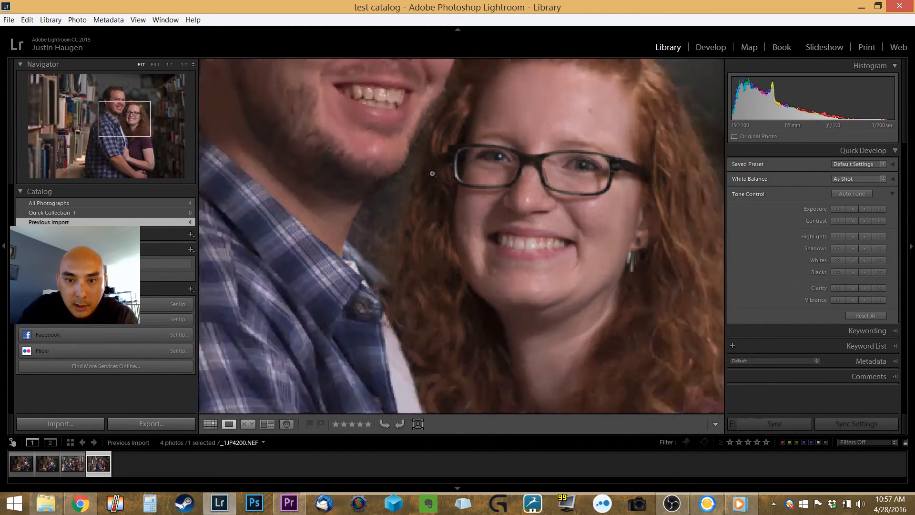
Start another import from the toss folder and exclude all of its photos
{"action": "left_click", "coordinate": [8, 20]}
{"action": "left_click", "coordinate": [58, 84]}
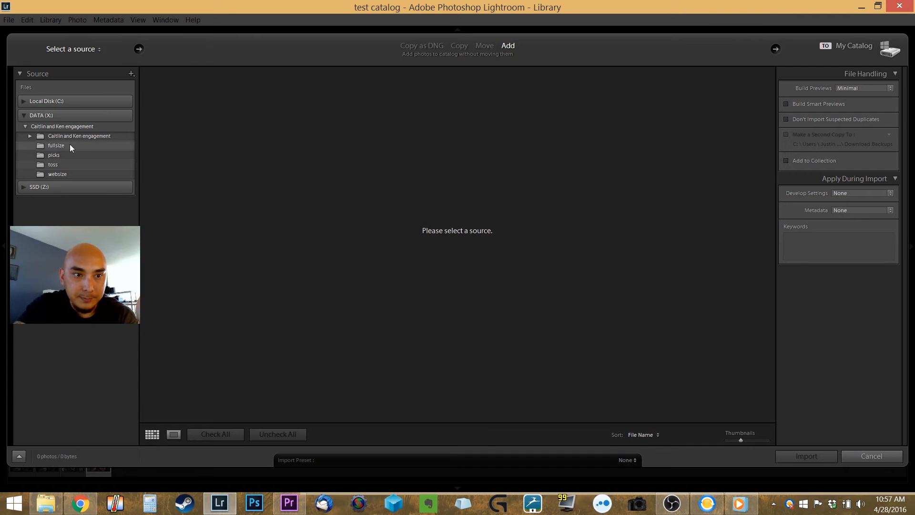
{"action": "left_click", "coordinate": [53, 165]}
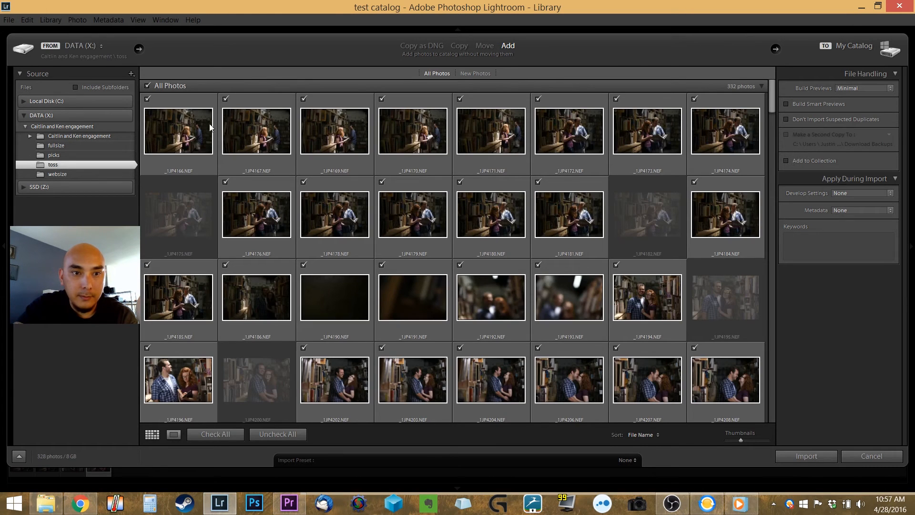
{"action": "left_click", "coordinate": [146, 86]}
Include the range of photos from _1JP4232.NEF through _1JP4276.NEF and import them into the catalog
{"action": "scroll", "coordinate": [358, 224], "scroll_direction": "down", "scroll_amount": 5}
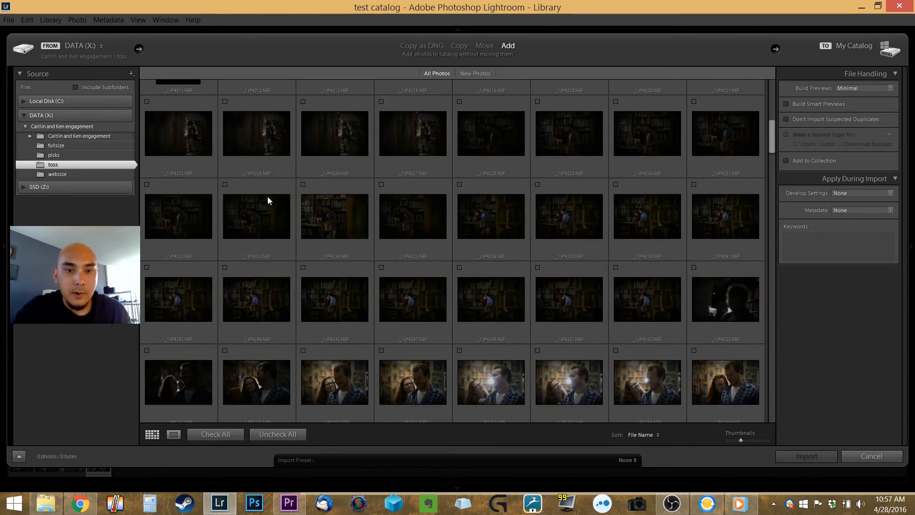
{"action": "left_click", "coordinate": [185, 207]}
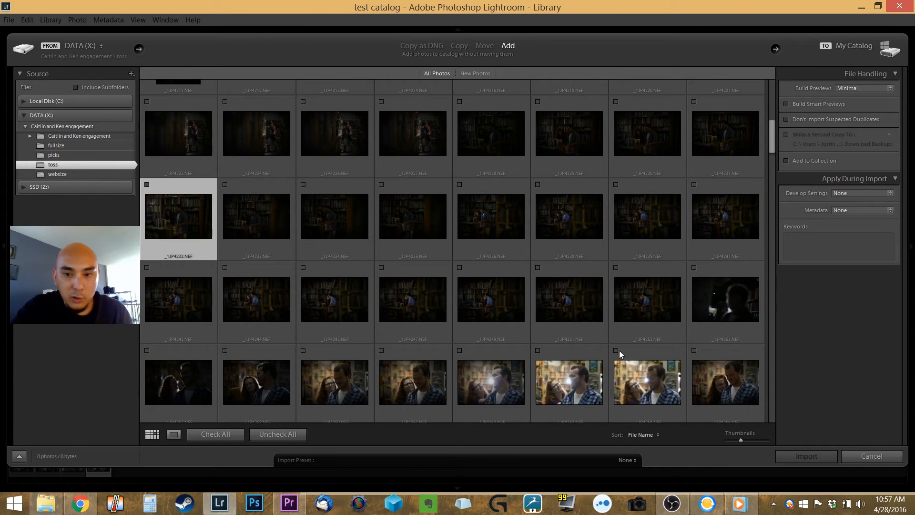
{"action": "scroll", "coordinate": [638, 358], "scroll_direction": "down", "scroll_amount": 2}
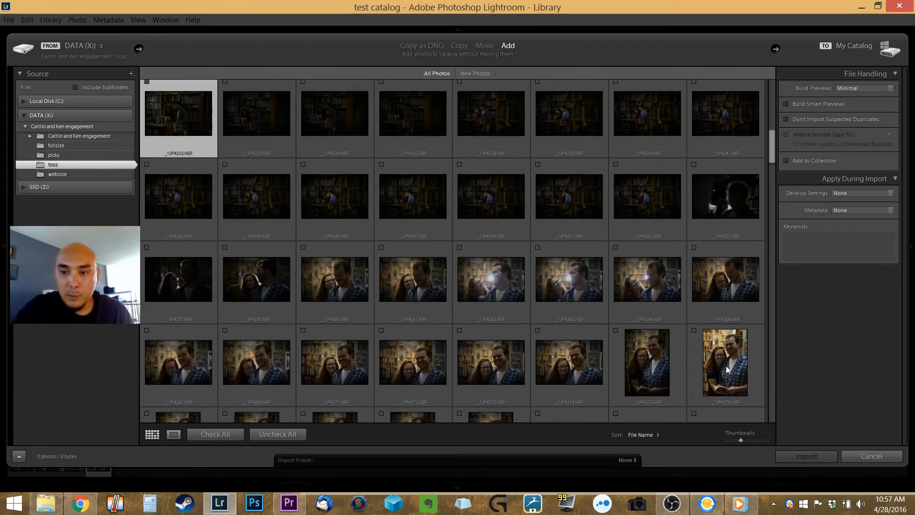
{"action": "key", "text": "ctrl+a"}
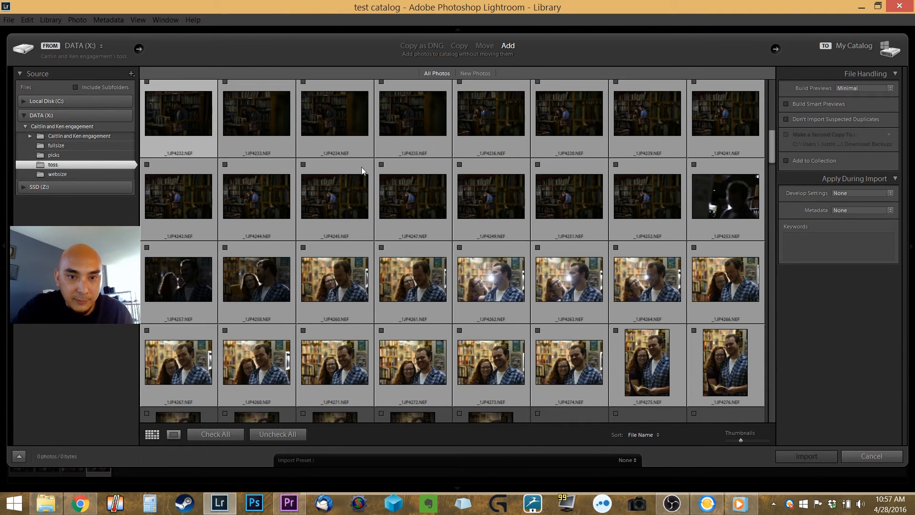
{"action": "left_click", "coordinate": [382, 165]}
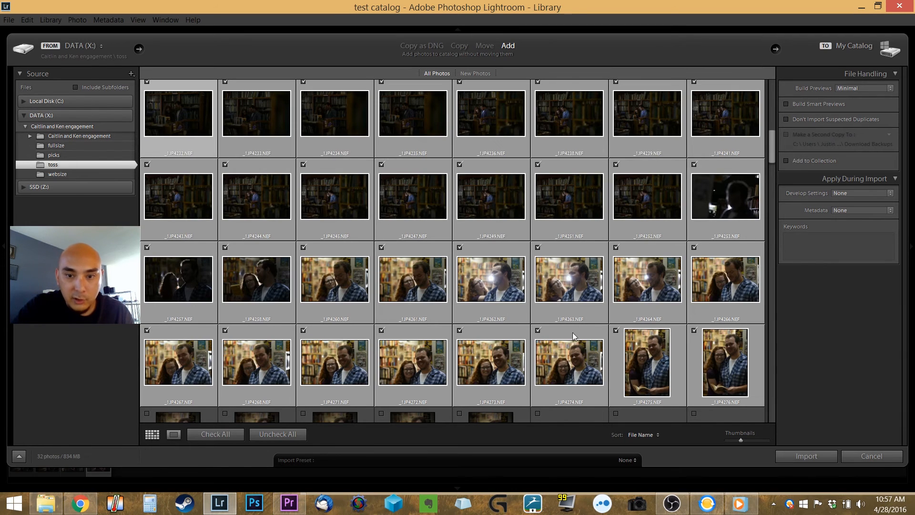
{"action": "scroll", "coordinate": [406, 239], "scroll_direction": "down", "scroll_amount": 2}
{"action": "scroll", "coordinate": [405, 240], "scroll_direction": "up", "scroll_amount": 3}
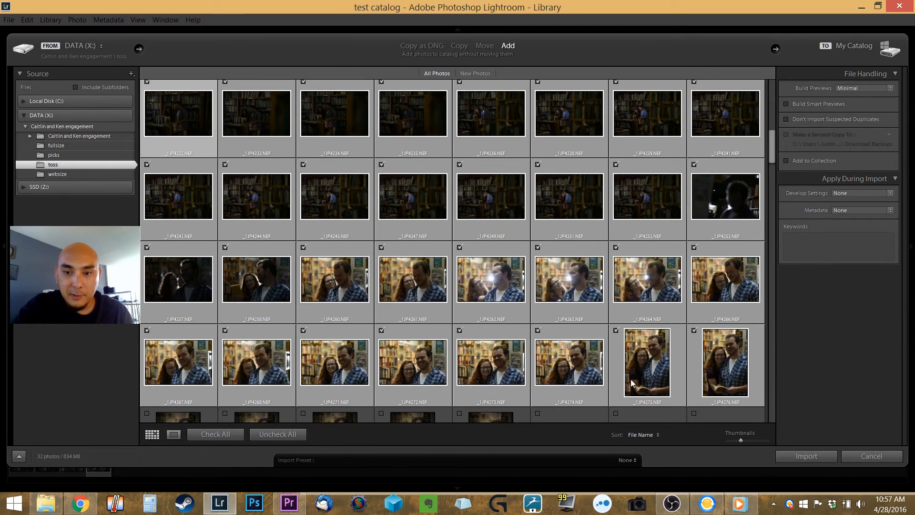
{"action": "left_click", "coordinate": [807, 457]}
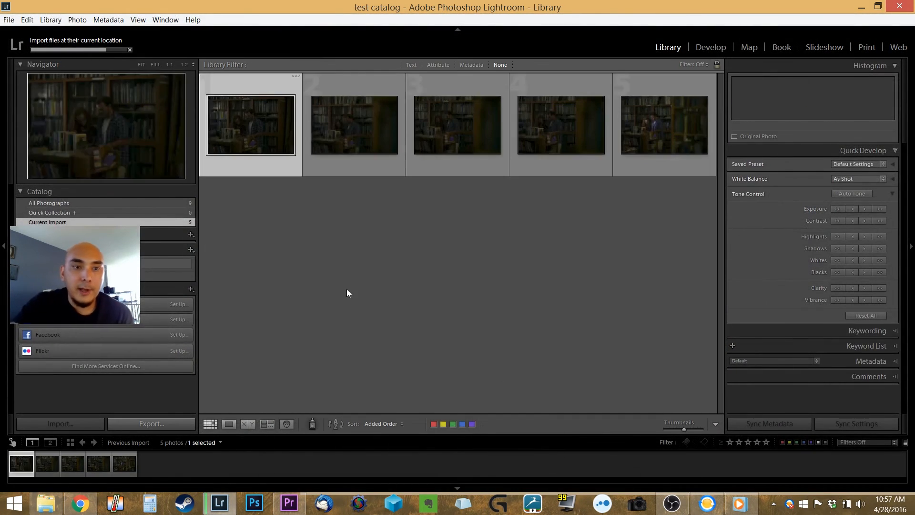
Look over the newly imported photos and check the focus on the man's face in _1JP4264.NEF at 1:1
{"action": "scroll", "coordinate": [405, 303], "scroll_direction": "down", "scroll_amount": 5}
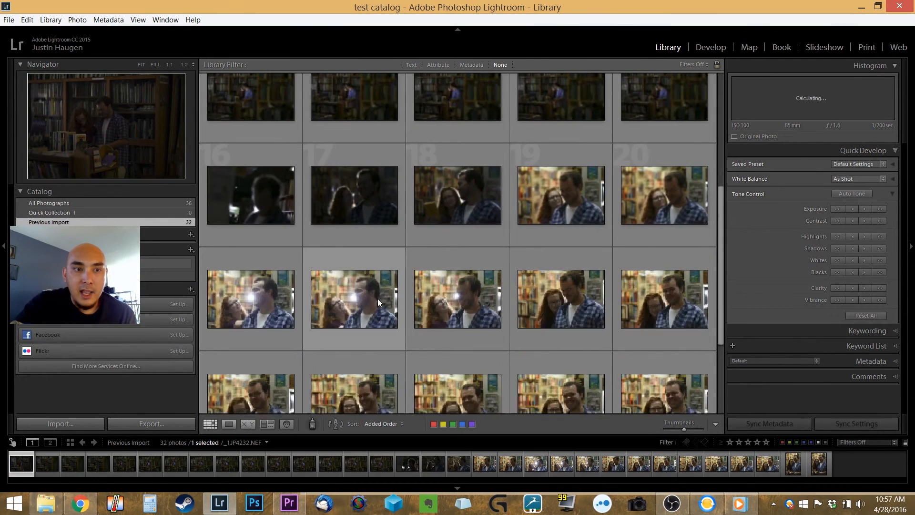
{"action": "scroll", "coordinate": [473, 286], "scroll_direction": "up", "scroll_amount": 5}
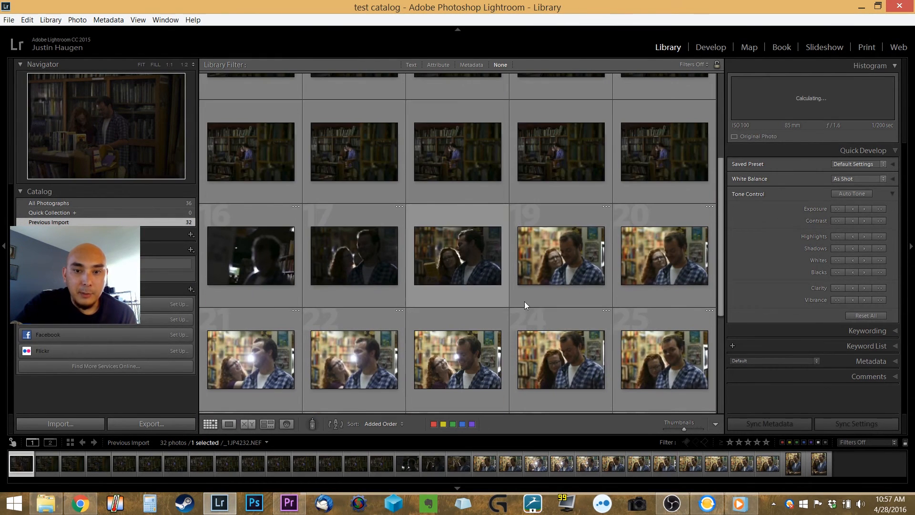
{"action": "scroll", "coordinate": [483, 264], "scroll_direction": "down", "scroll_amount": 8}
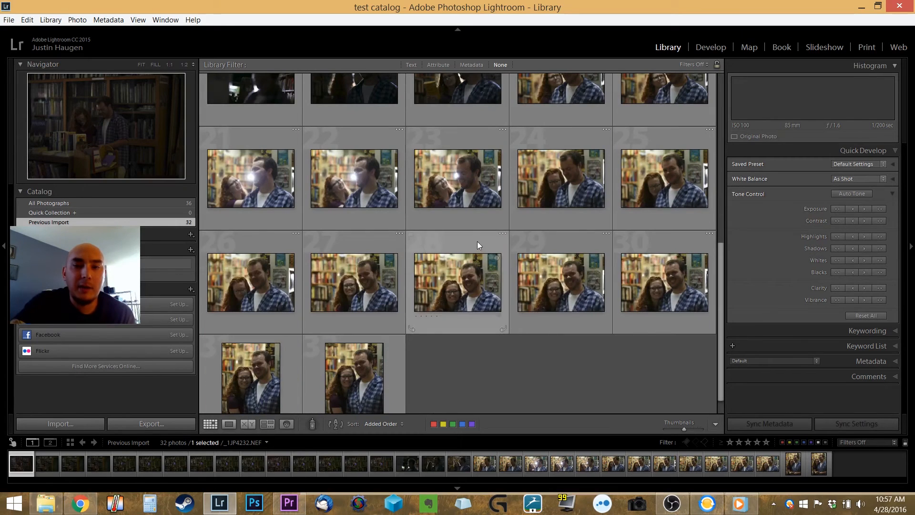
{"action": "double_click", "coordinate": [456, 189]}
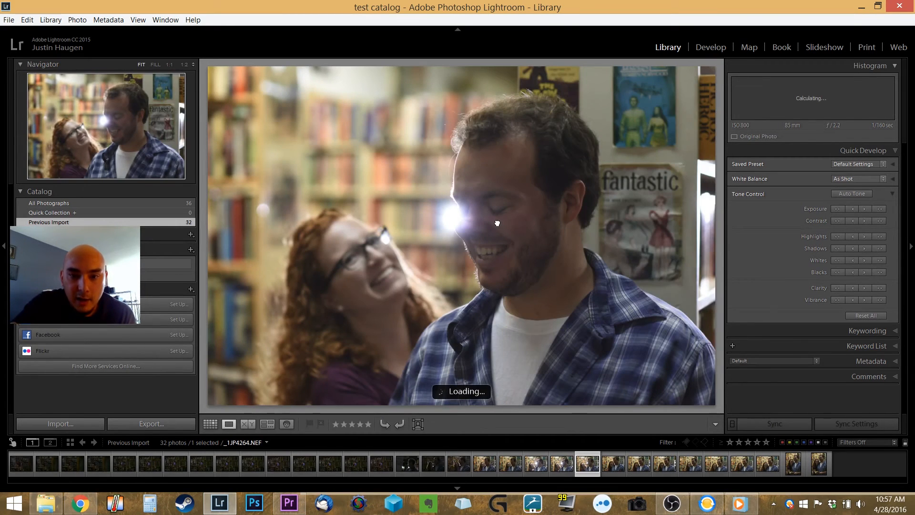
{"action": "left_click", "coordinate": [497, 222]}
{"action": "left_click_drag", "start_coordinate": [390, 270], "coordinate": [509, 137]}
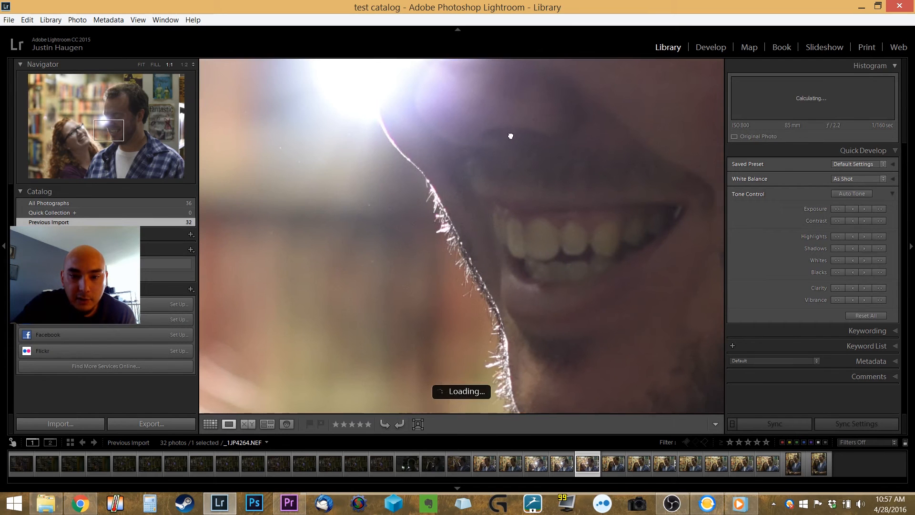
{"action": "left_click", "coordinate": [480, 242]}
Examine _1JP4266.NEF at 1:1, comparing the focus on the man's face and the woman's glasses
{"action": "key", "text": "Right"}
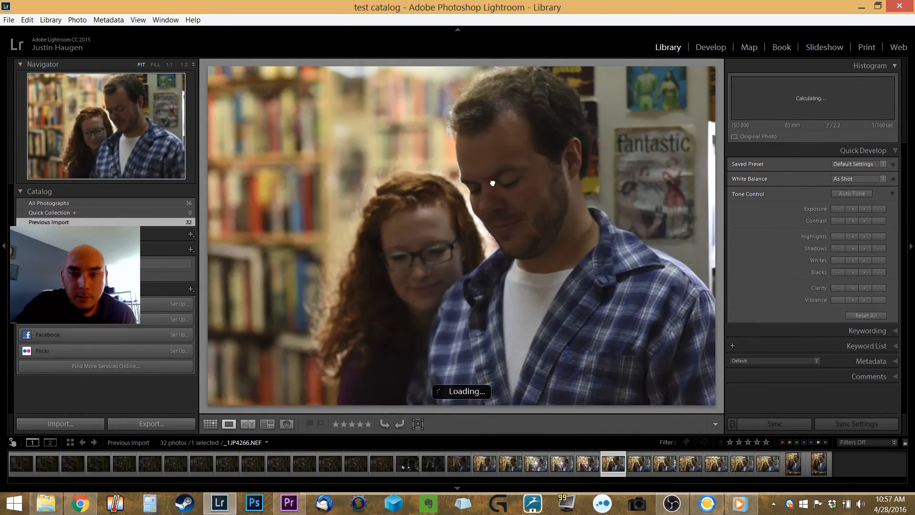
{"action": "left_click", "coordinate": [503, 239]}
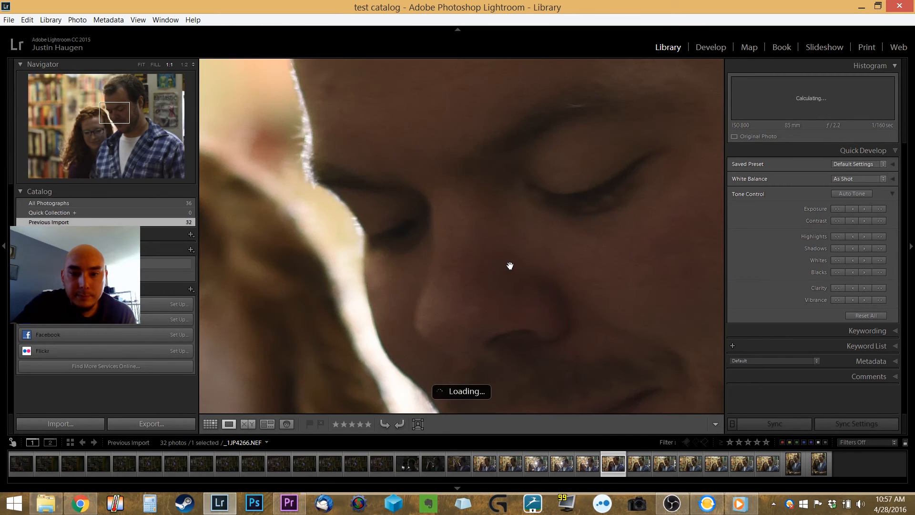
{"action": "left_click_drag", "start_coordinate": [430, 330], "coordinate": [357, 169]}
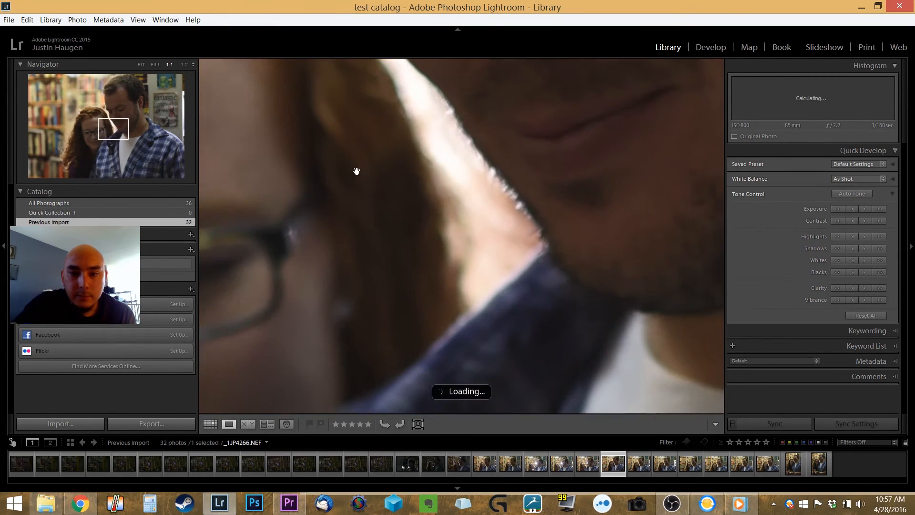
{"action": "left_click", "coordinate": [479, 260]}
Go back through _1JP4263.NEF, _1JP4262.NEF and _1JP4261.NEF, checking the focus on the man's beard at 1:1 in the first and last
{"action": "key", "text": "Left"}
{"action": "key", "text": "Left"}
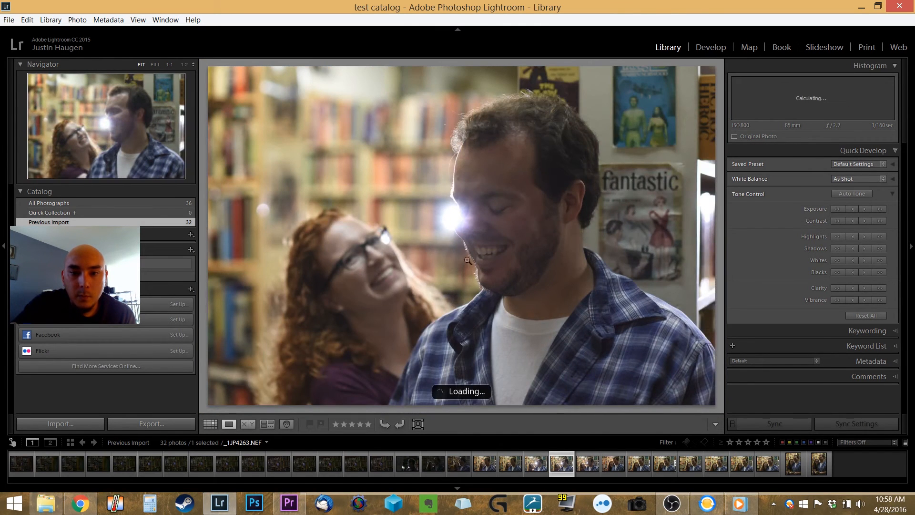
{"action": "left_click", "coordinate": [471, 257]}
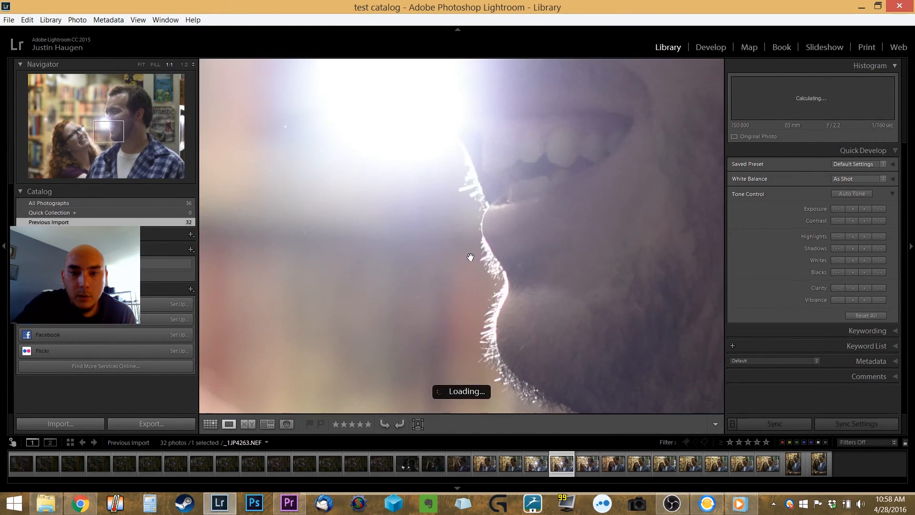
{"action": "left_click_drag", "start_coordinate": [527, 368], "coordinate": [417, 192]}
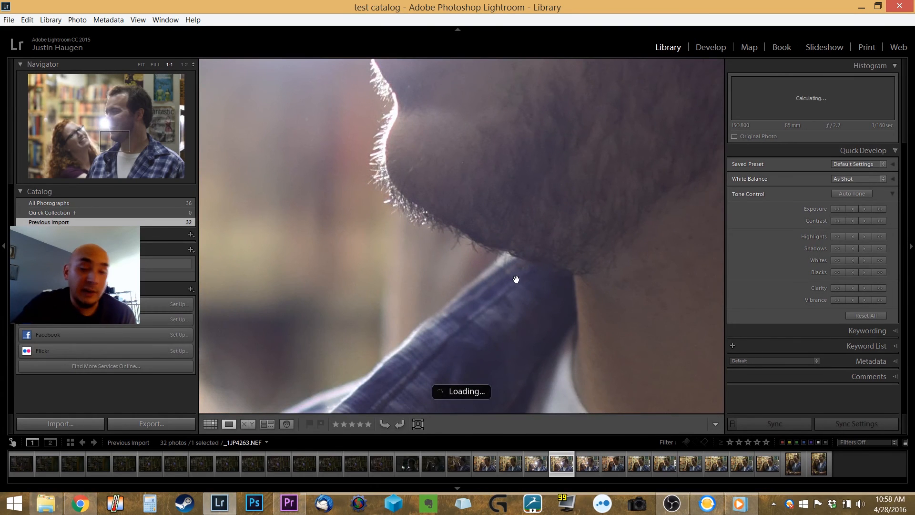
{"action": "key", "text": "Left"}
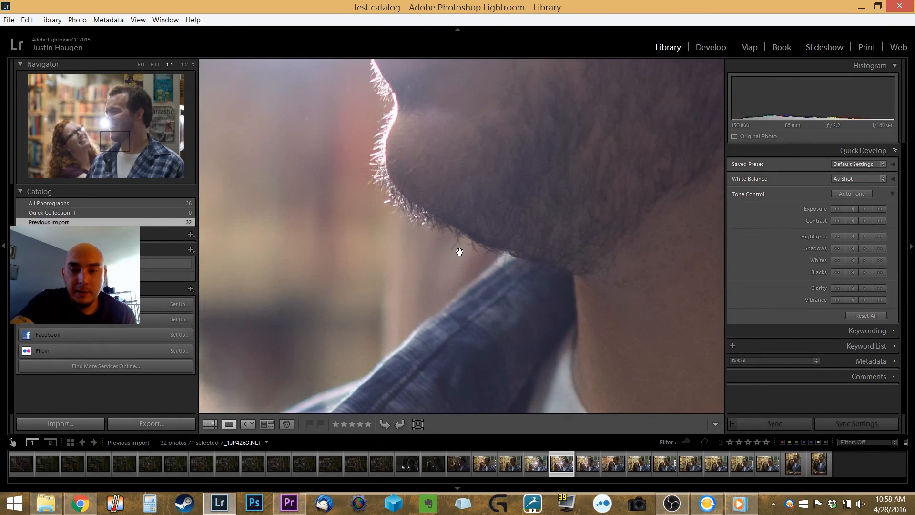
{"action": "left_click", "coordinate": [459, 252]}
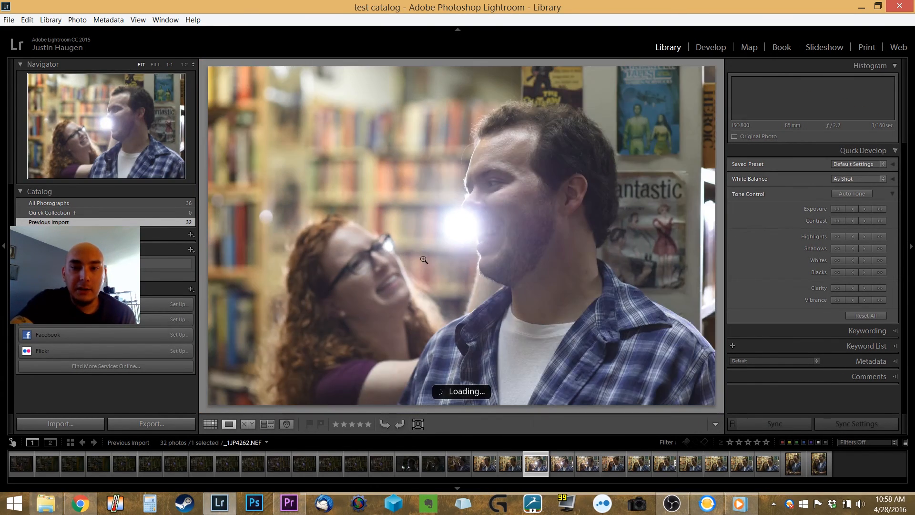
{"action": "key", "text": "Left"}
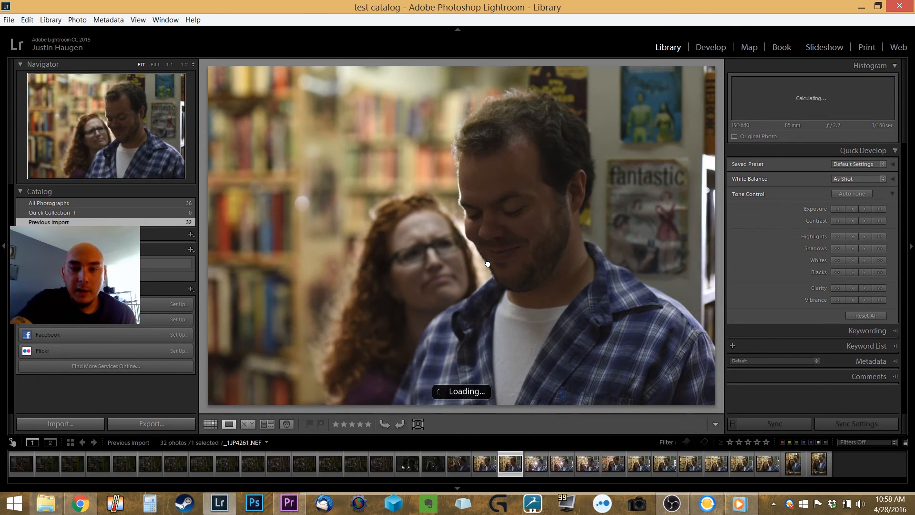
{"action": "left_click", "coordinate": [487, 263]}
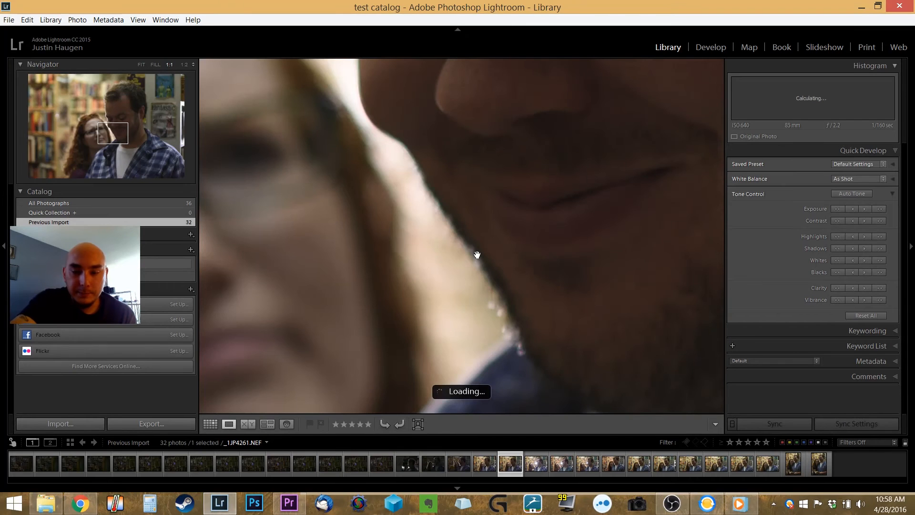
{"action": "left_click", "coordinate": [476, 254]}
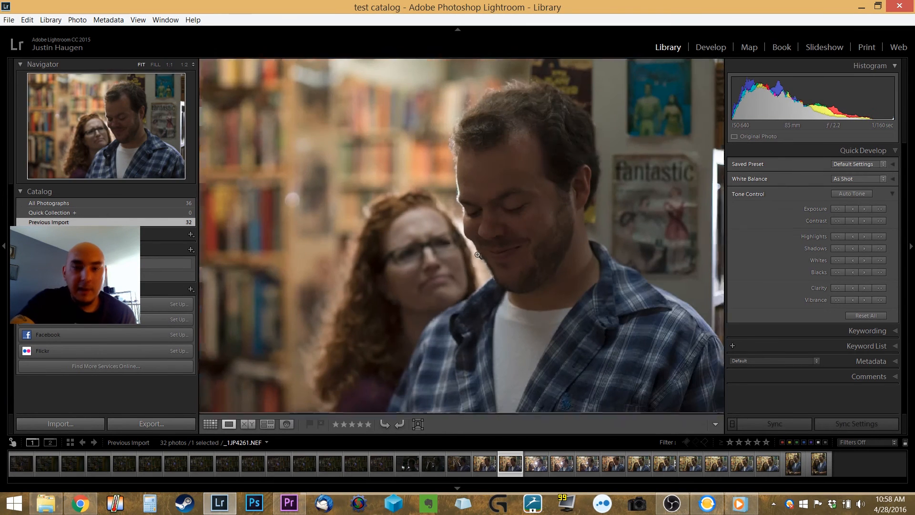
Select all the photos of the previous import in the grid and build 1:1 previews for them
{"action": "left_click", "coordinate": [210, 424]}
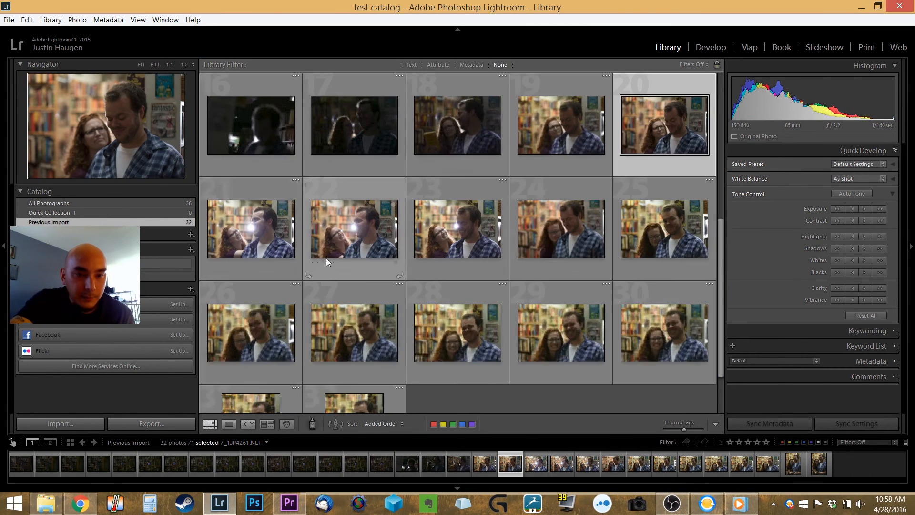
{"action": "key", "text": "ctrl+a"}
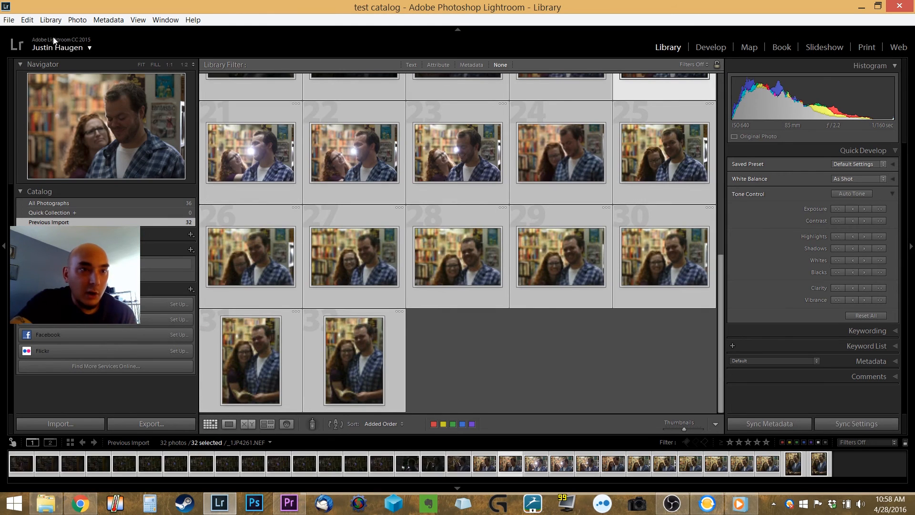
{"action": "left_click", "coordinate": [9, 20]}
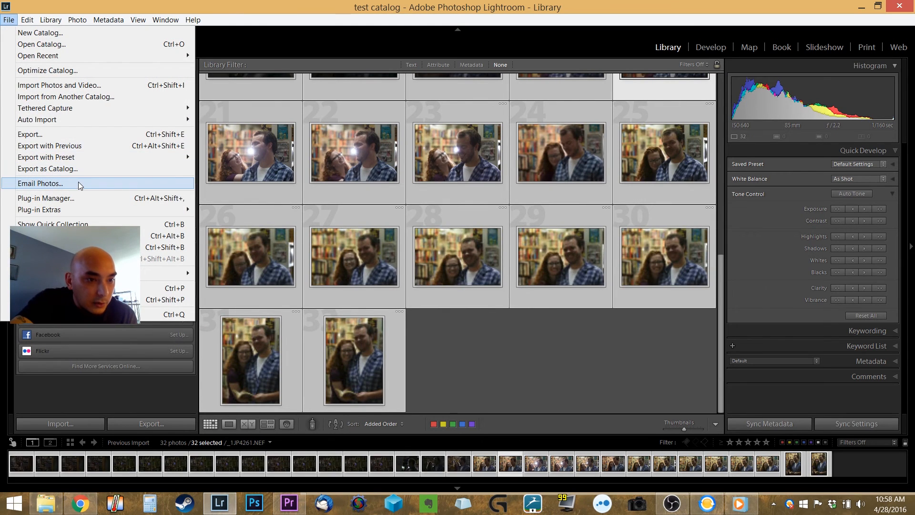
{"action": "mouse_move", "coordinate": [51, 22]}
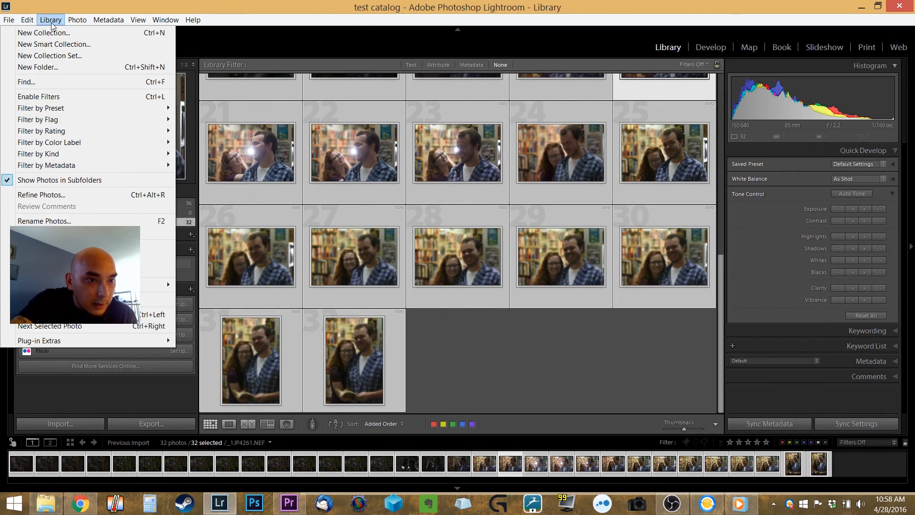
{"action": "mouse_move", "coordinate": [162, 285]}
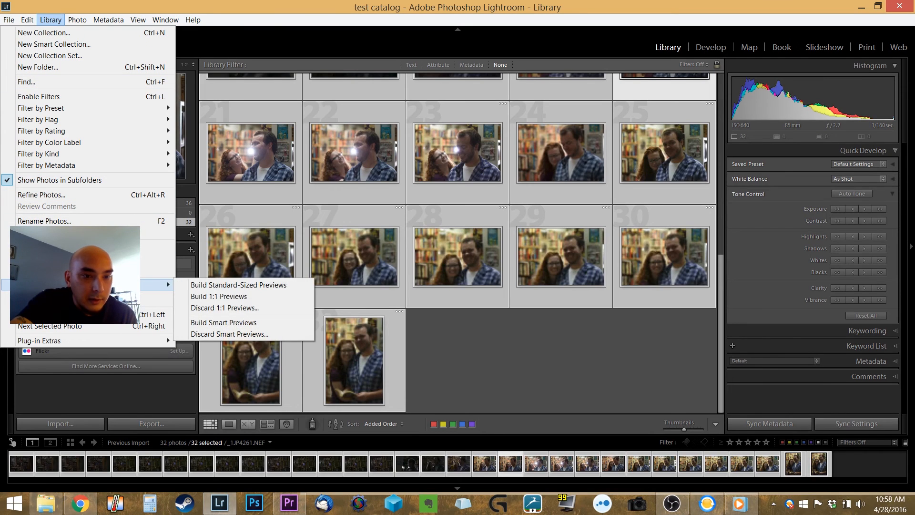
{"action": "left_click", "coordinate": [245, 301]}
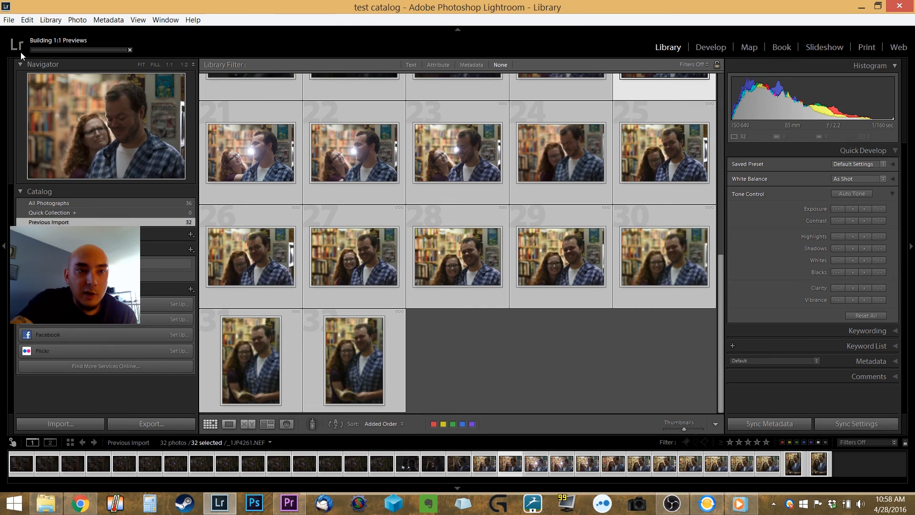